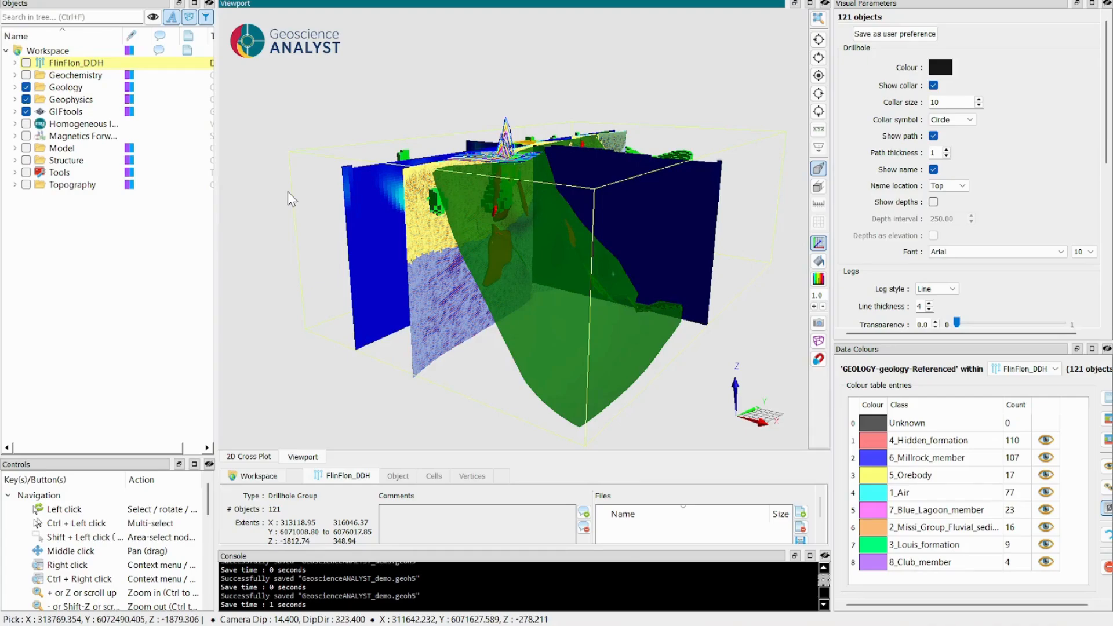
# Save the GeoscienceANALYST_demo.geoh5 workspace and the GeoscienceANALYST_demo_1.geoh5 workspace open in the other window.
pyautogui.click(287, 192)
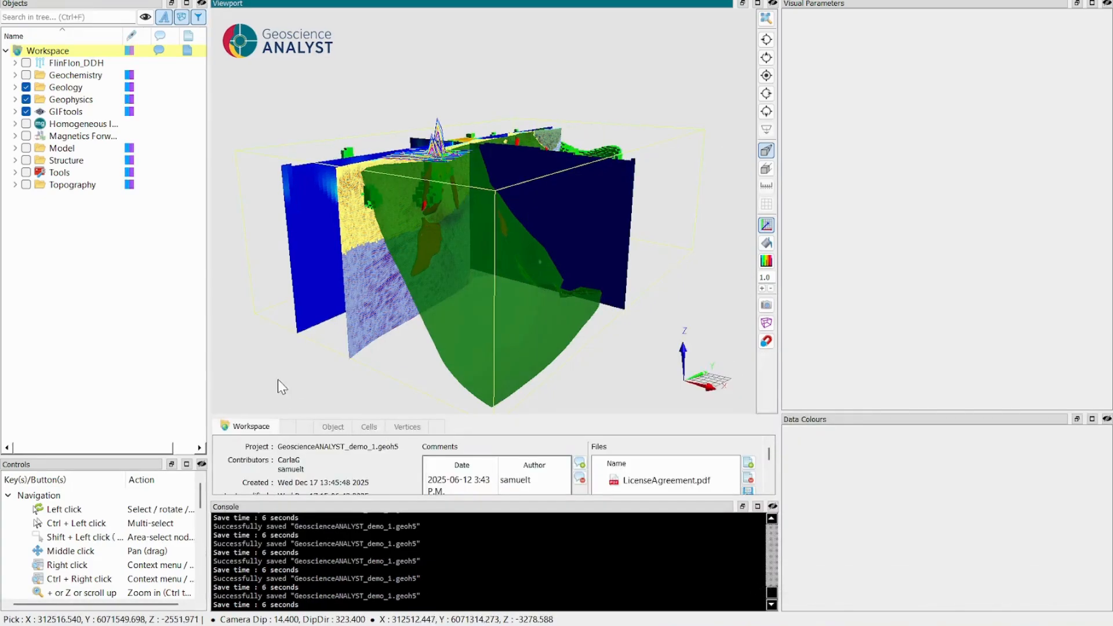
pyautogui.click(273, 360)
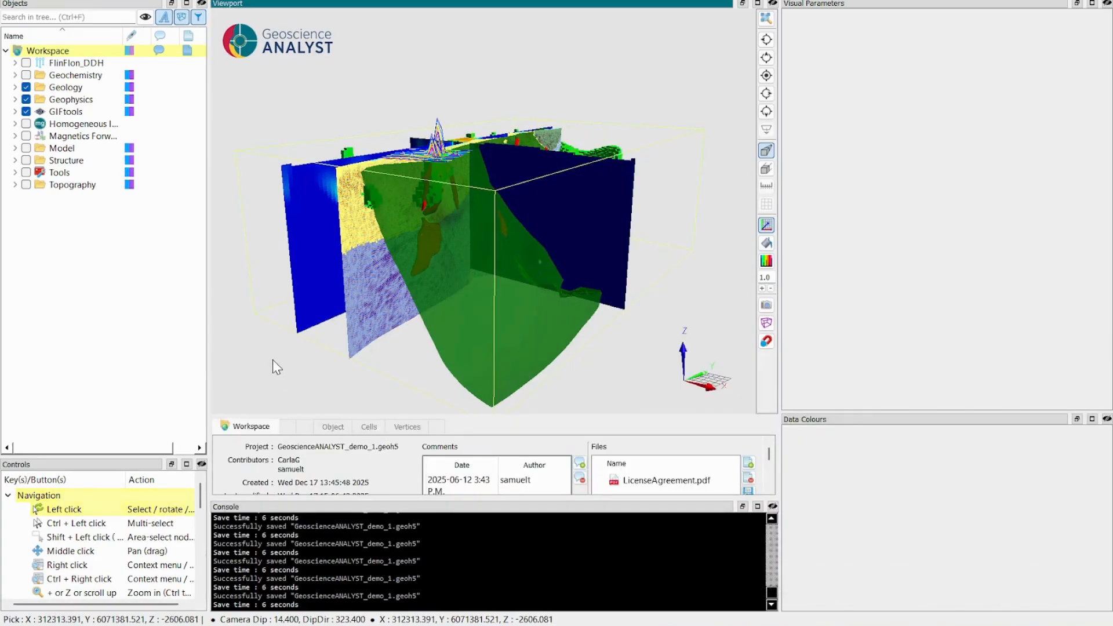
pyautogui.hotkey('ctrl', 's')
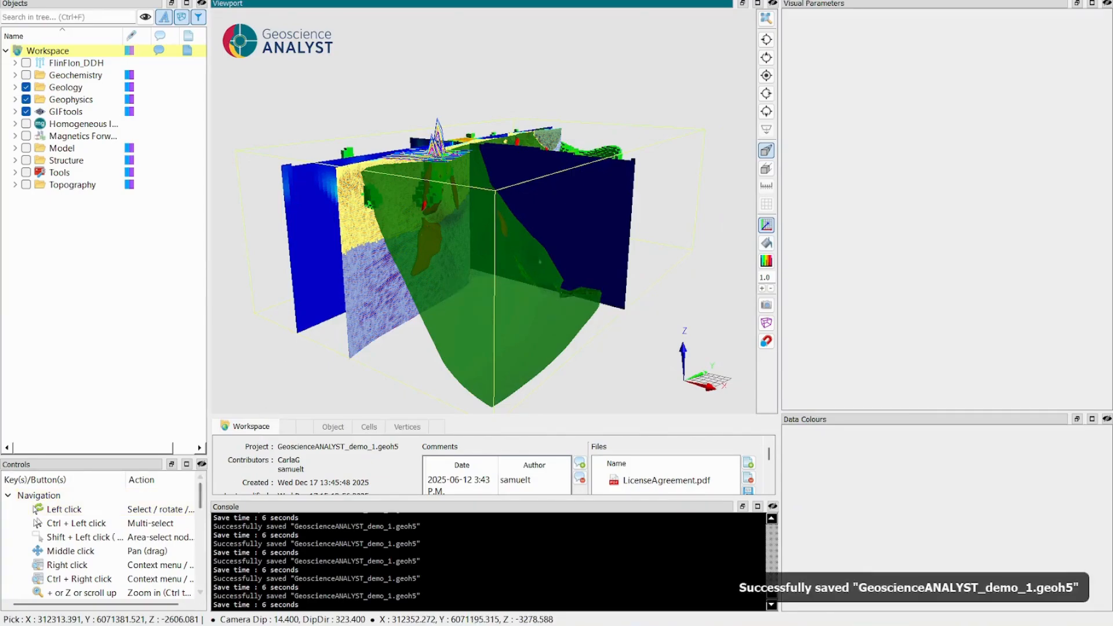
pyautogui.moveTo(215, 625)
pyautogui.click(221, 572)
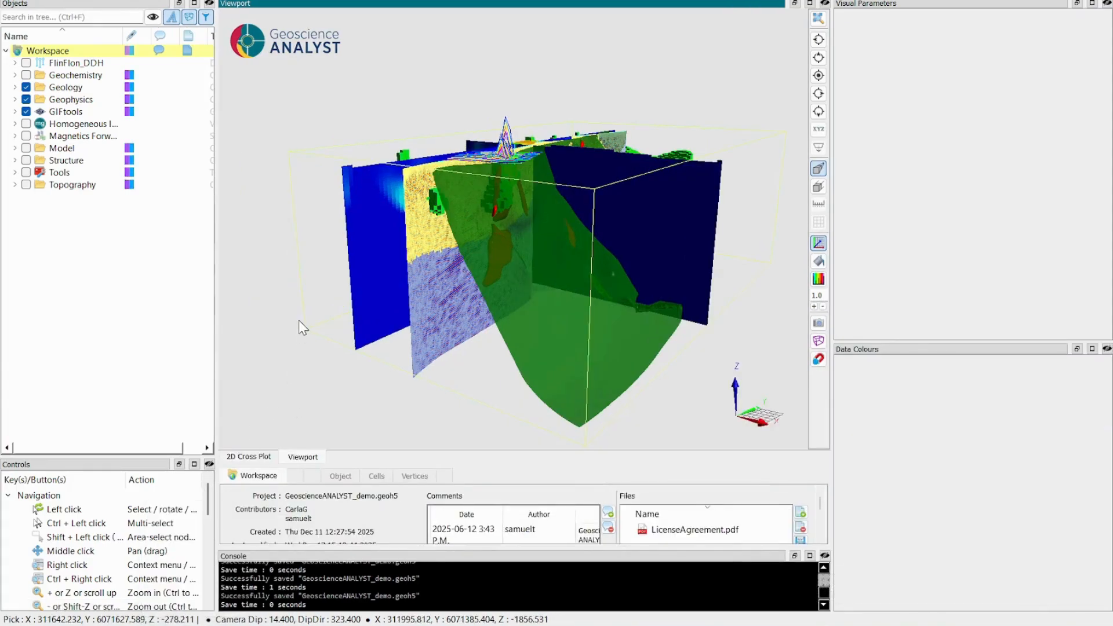
# Enable the save reminder in the preferences with an interval of 20 minutes.
pyautogui.click(23, 1)
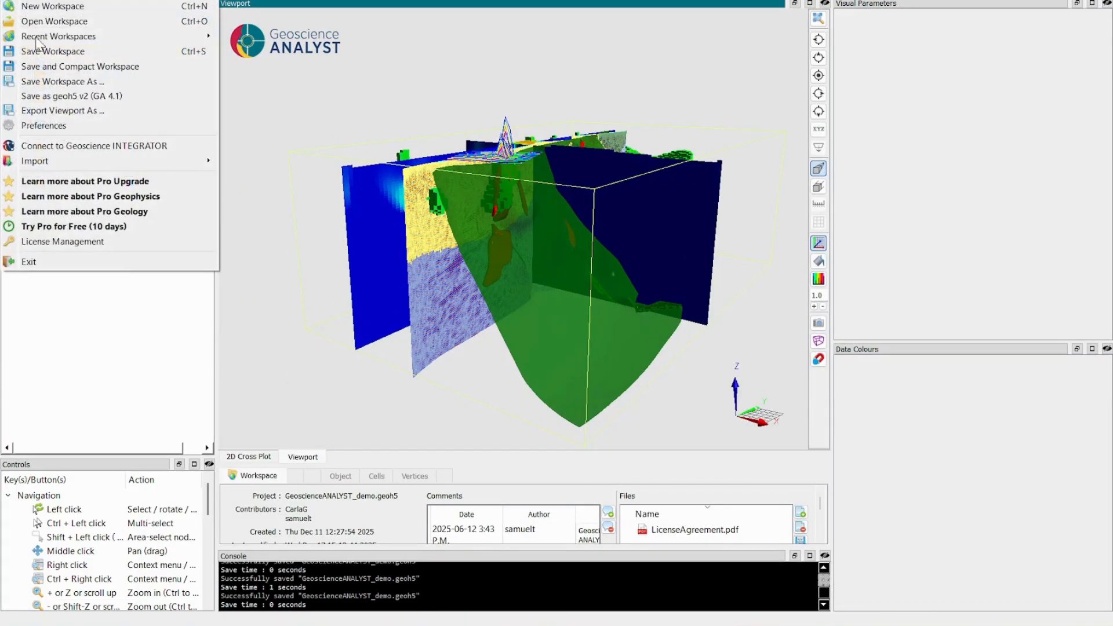
pyautogui.click(47, 125)
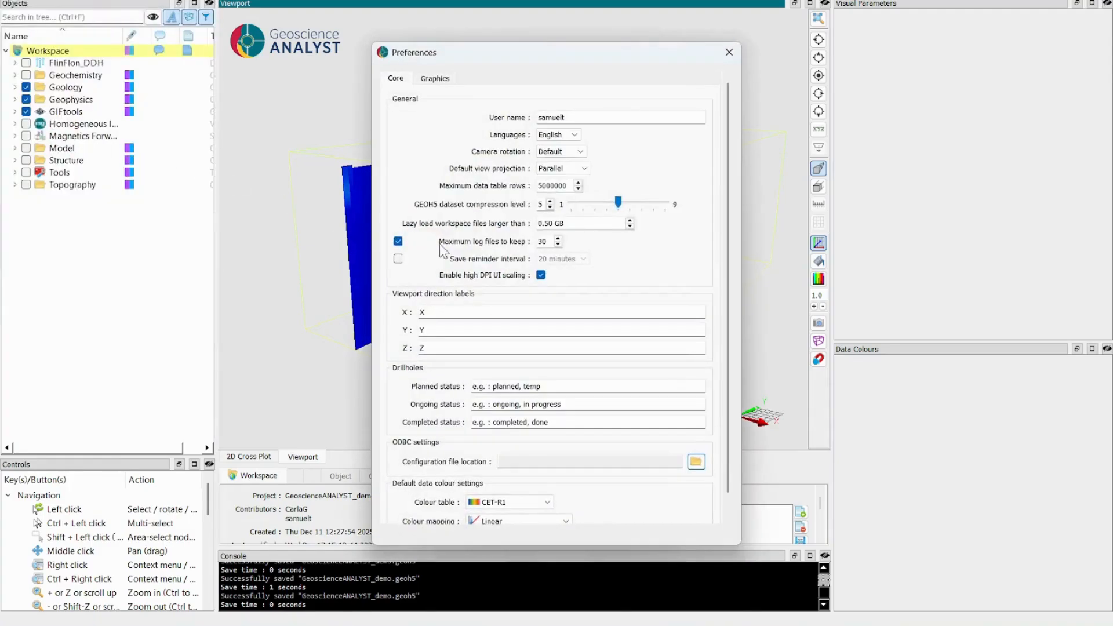
pyautogui.click(397, 258)
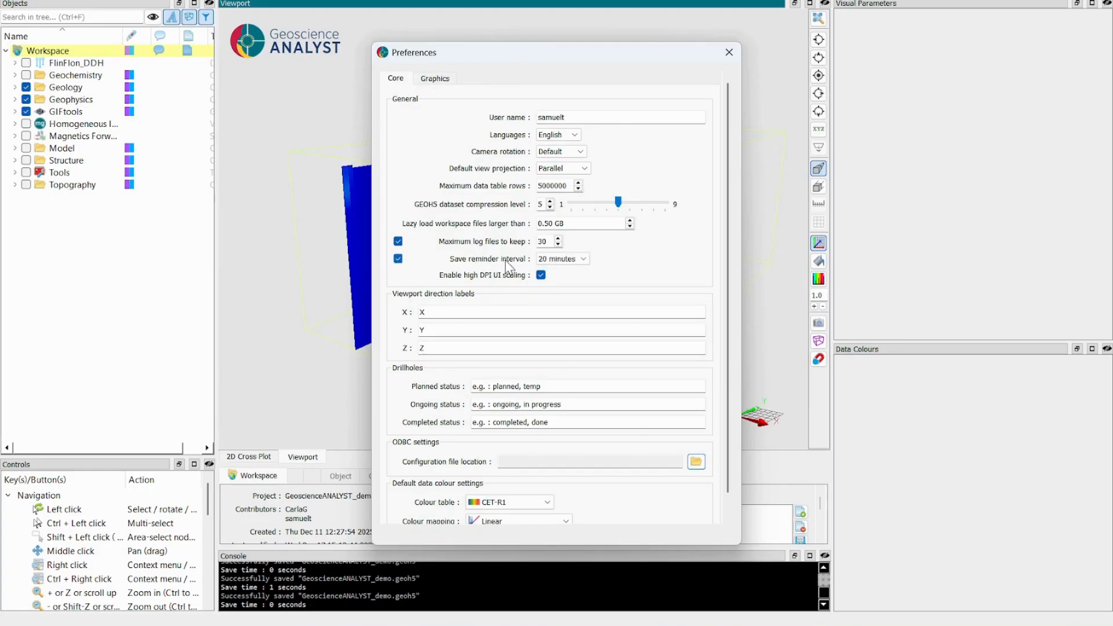
pyautogui.click(583, 260)
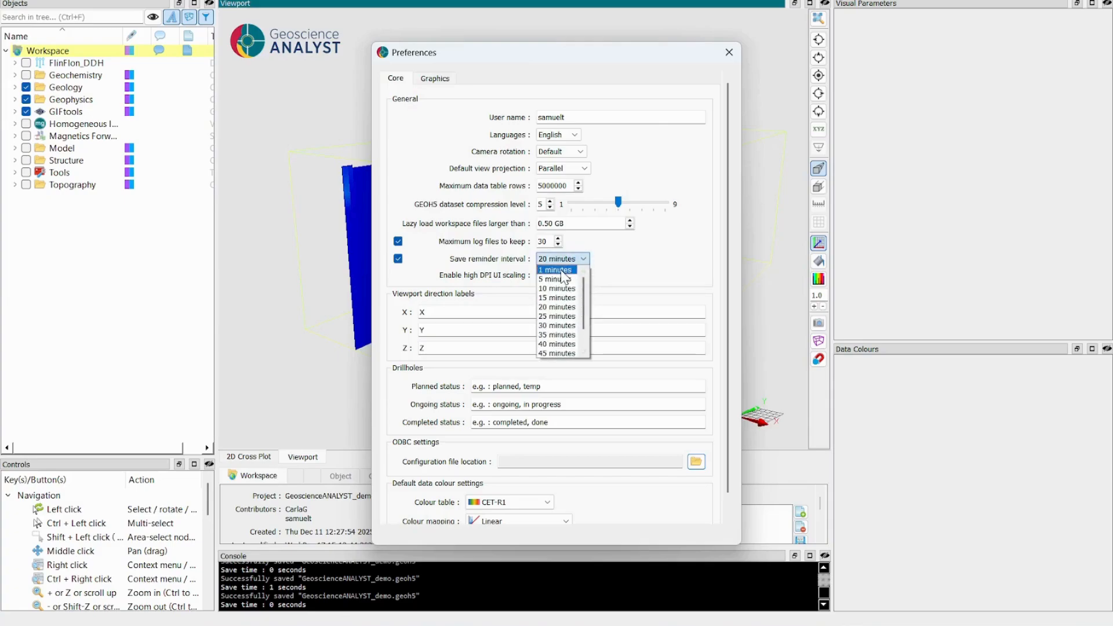
pyautogui.scroll(-1, 583, 324)
pyautogui.click(623, 281)
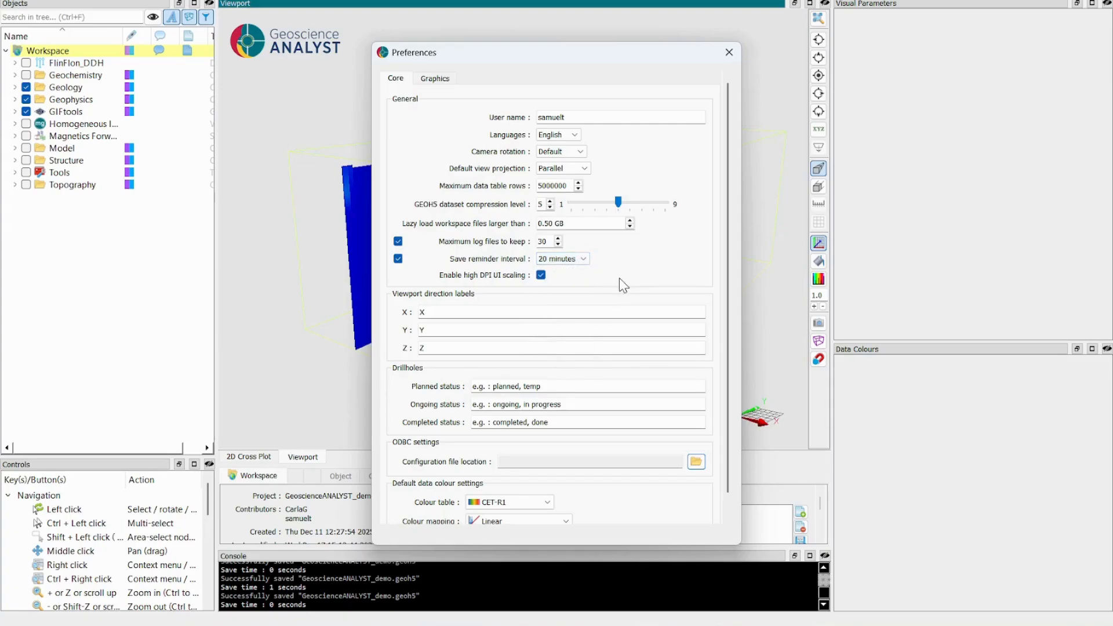
pyautogui.click(729, 52)
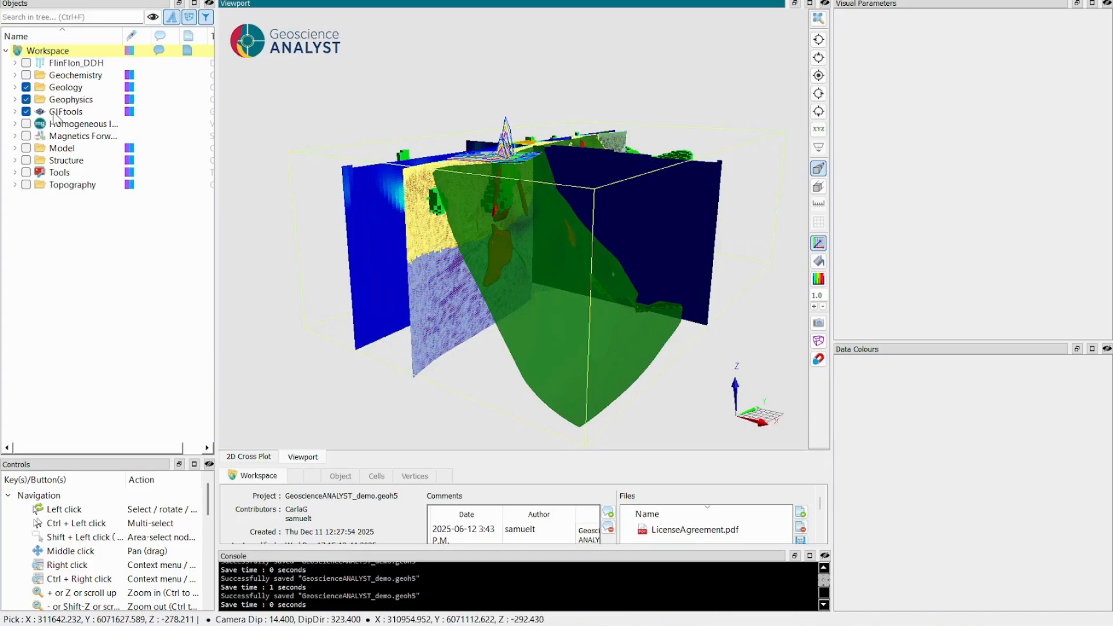
# Show only Curve_closed and Curve_open from the Geology folder in the 3D view.
pyautogui.click(15, 87)
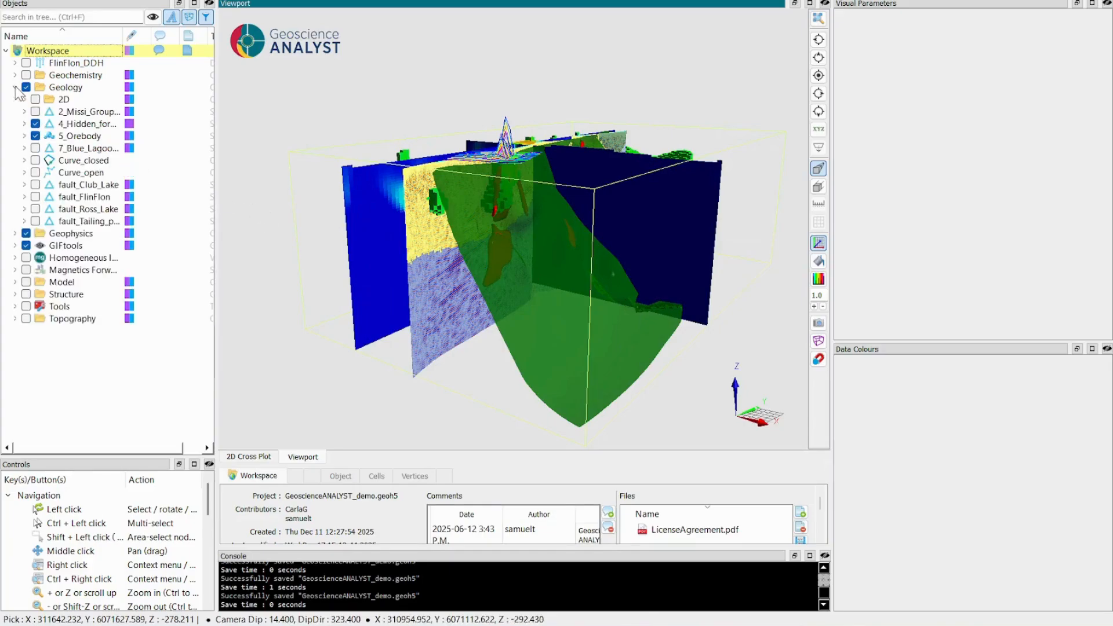
pyautogui.click(81, 162)
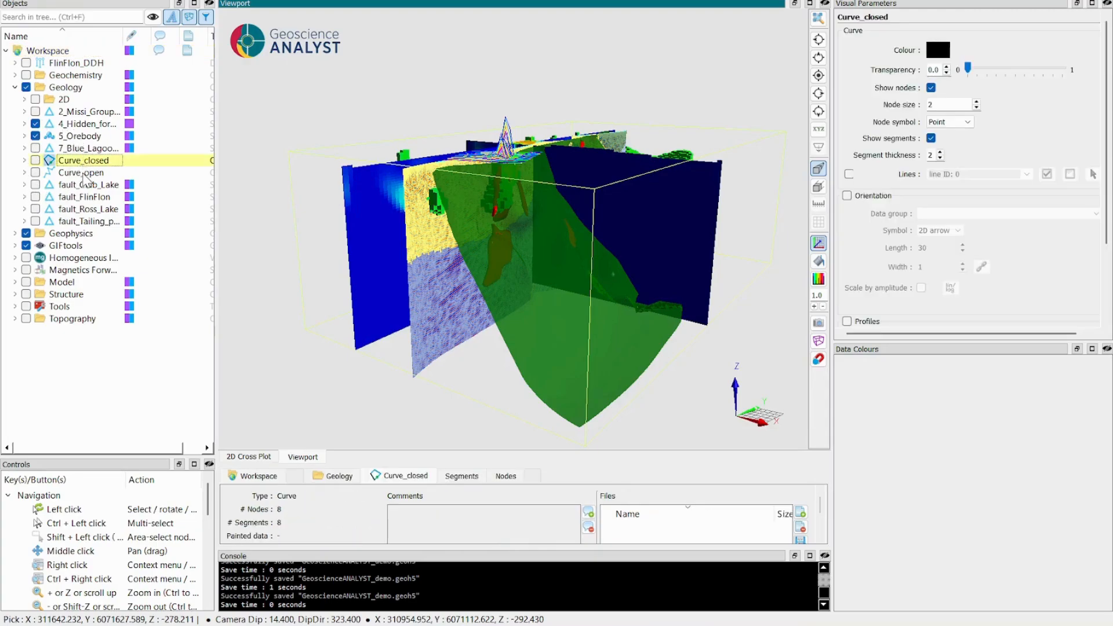
pyautogui.keyDown('ctrl'); pyautogui.click(87, 173); pyautogui.keyUp('ctrl')
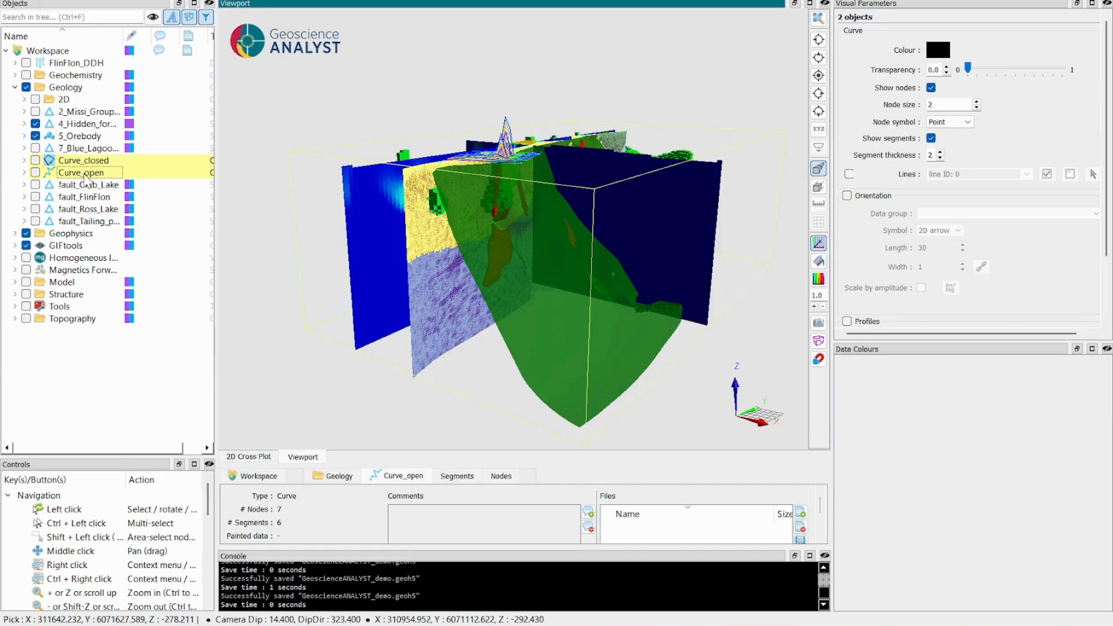
pyautogui.rightClick(84, 180)
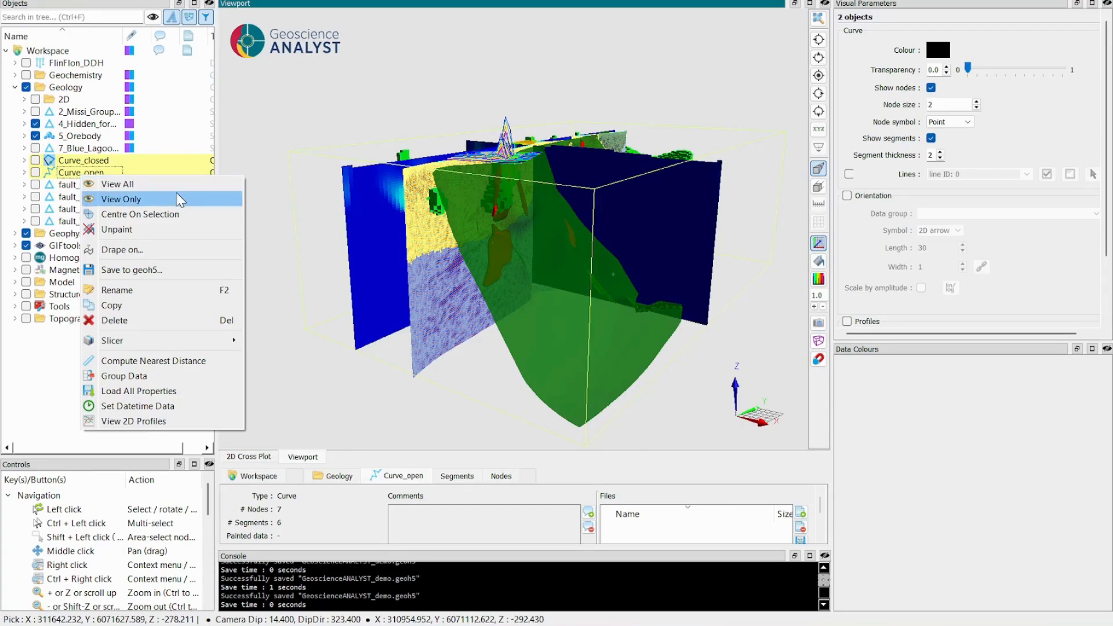
pyautogui.click(180, 199)
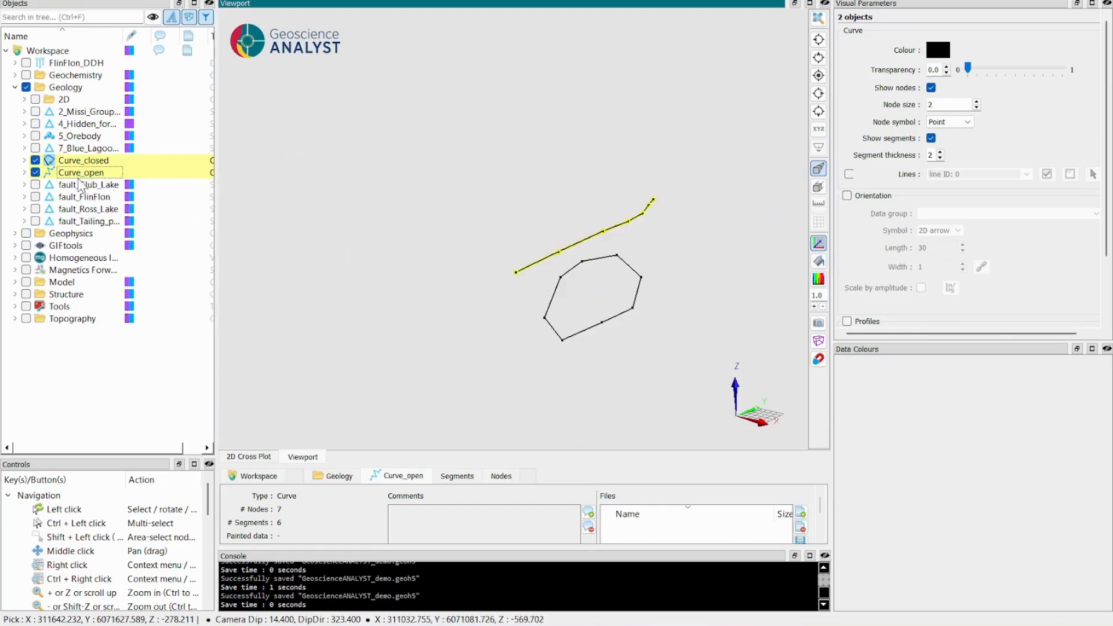
# Highlight Curve_open and Curve_closed one at a time and examine their shapes in the 3D view.
pyautogui.click(69, 172)
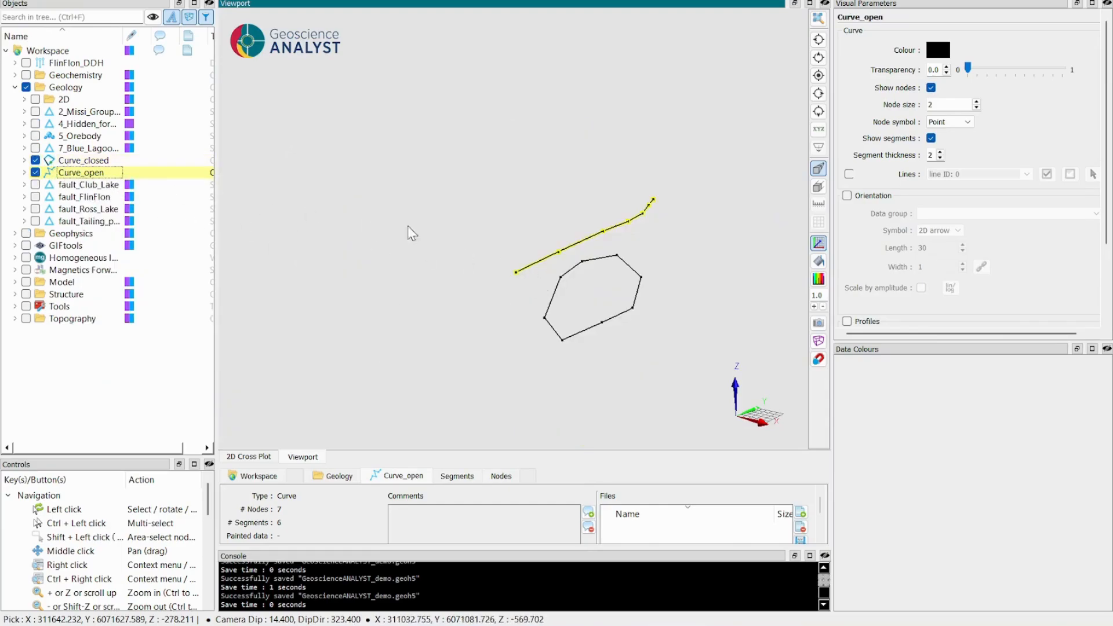
pyautogui.moveTo(573, 255); pyautogui.dragTo(311, 222)
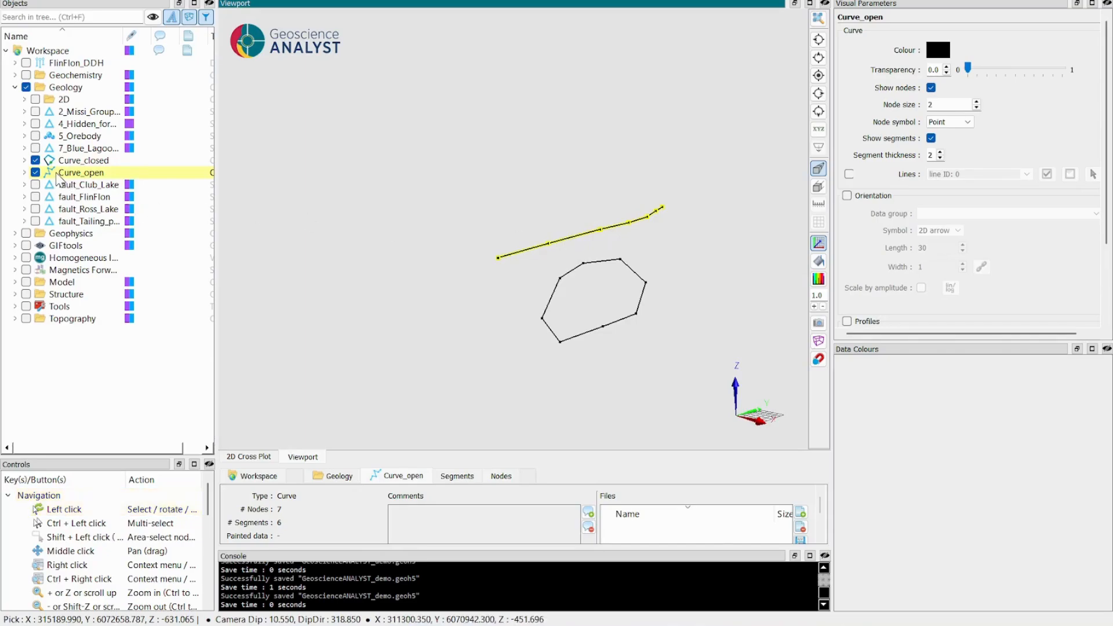
pyautogui.click(597, 263)
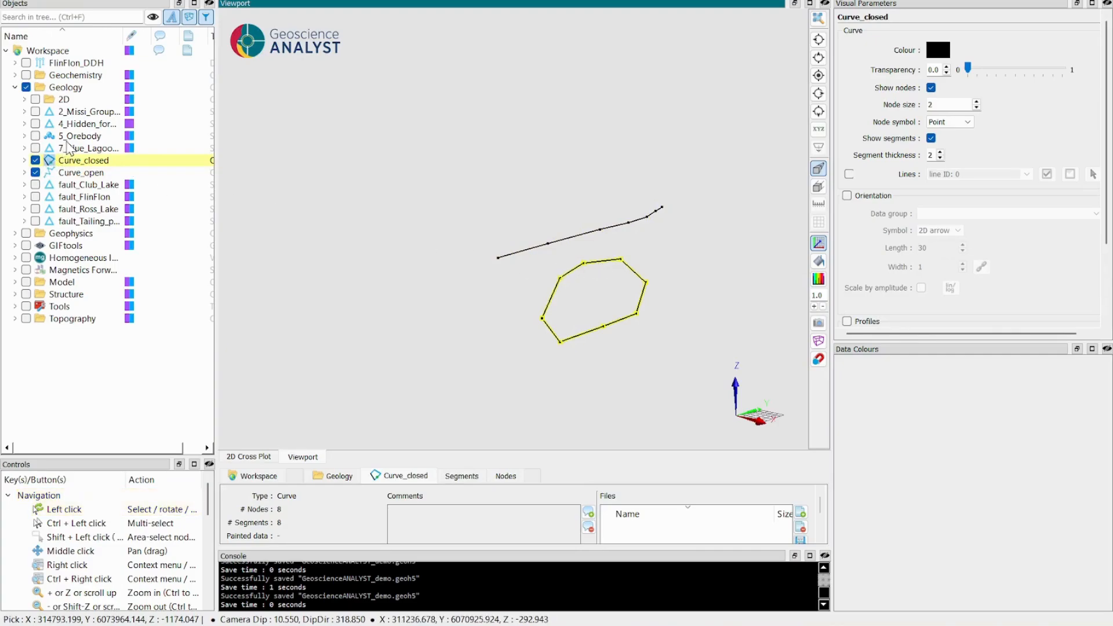
# Display the 5_Orebody surface together with the two curves and collapse the Geology folder.
pyautogui.click(69, 137)
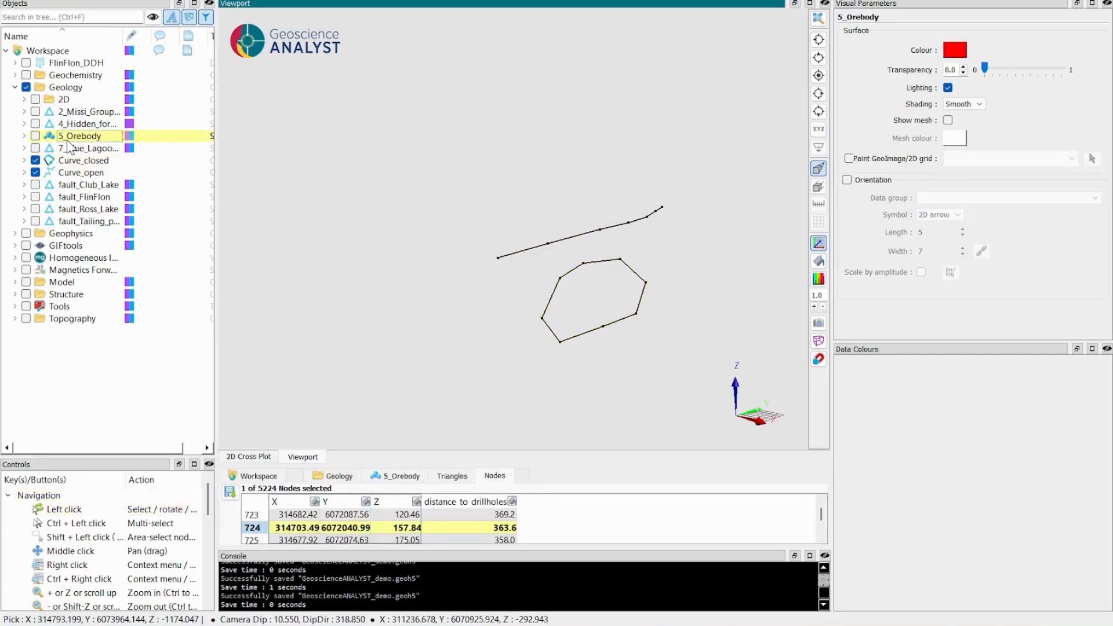
pyautogui.click(35, 137)
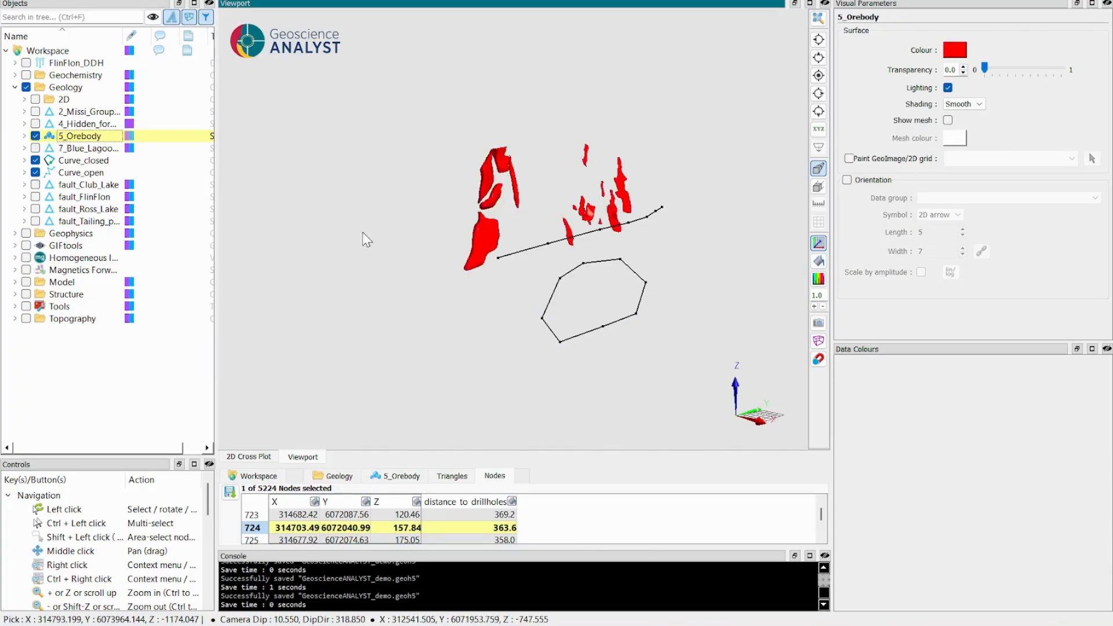
pyautogui.moveTo(363, 232); pyautogui.dragTo(398, 246)
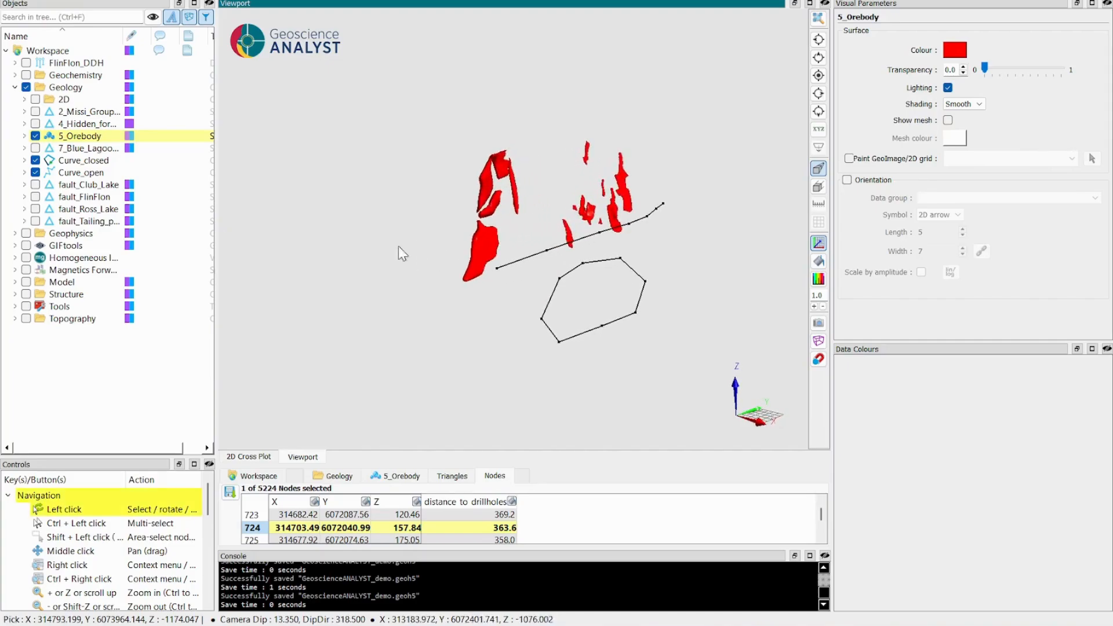
pyautogui.click(14, 87)
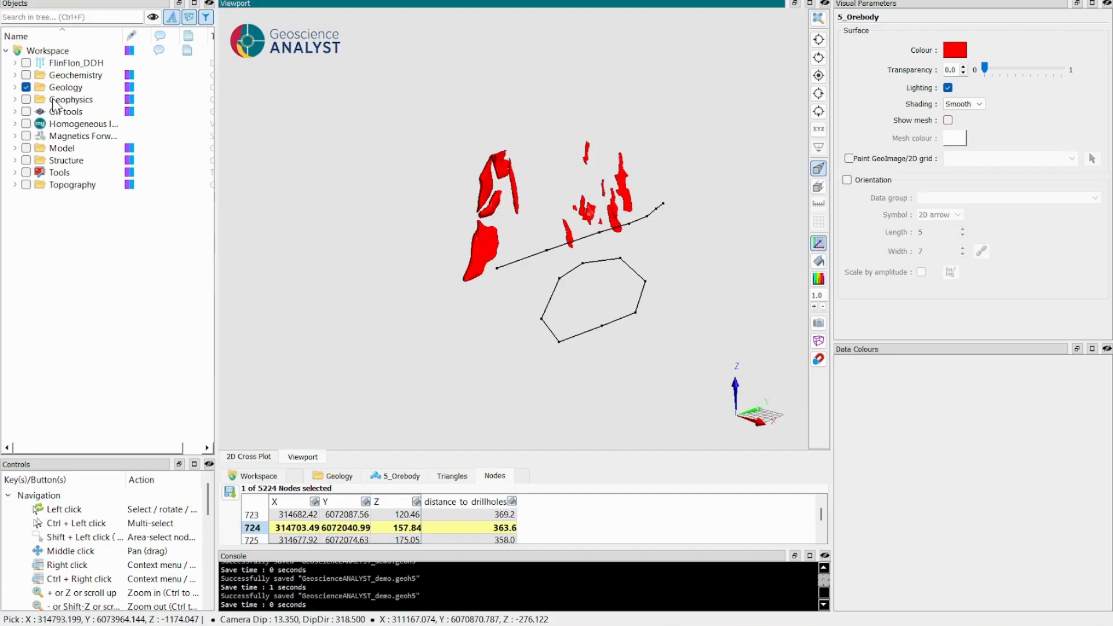
# Load the geochem_pts object from the Geochemistry folder into the 2D Cross Plot.
pyautogui.click(242, 457)
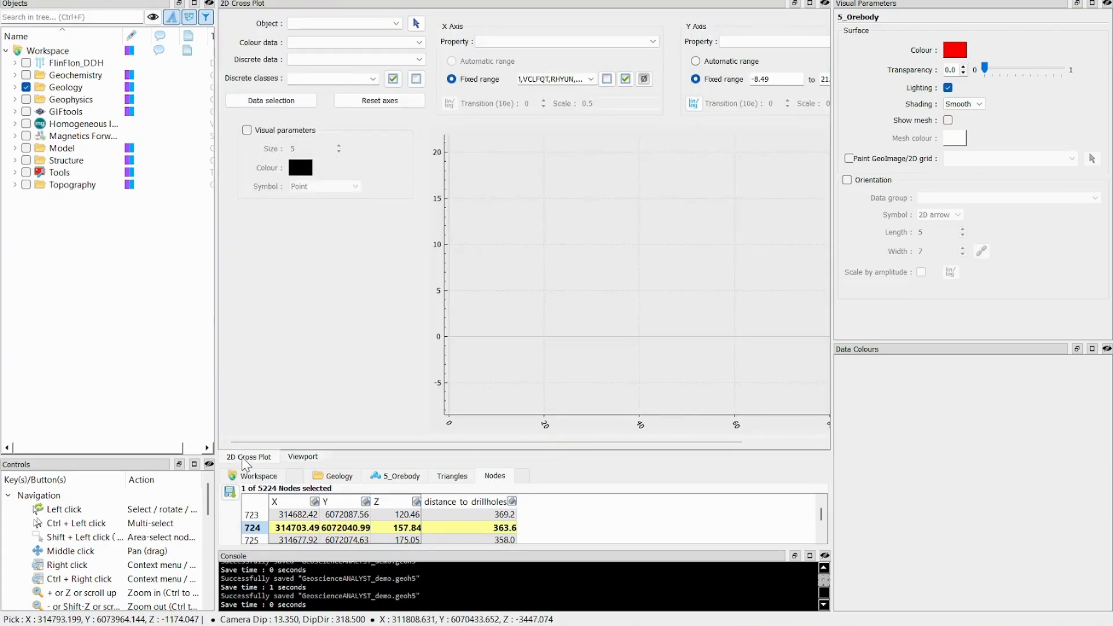
pyautogui.click(15, 76)
pyautogui.click(70, 100)
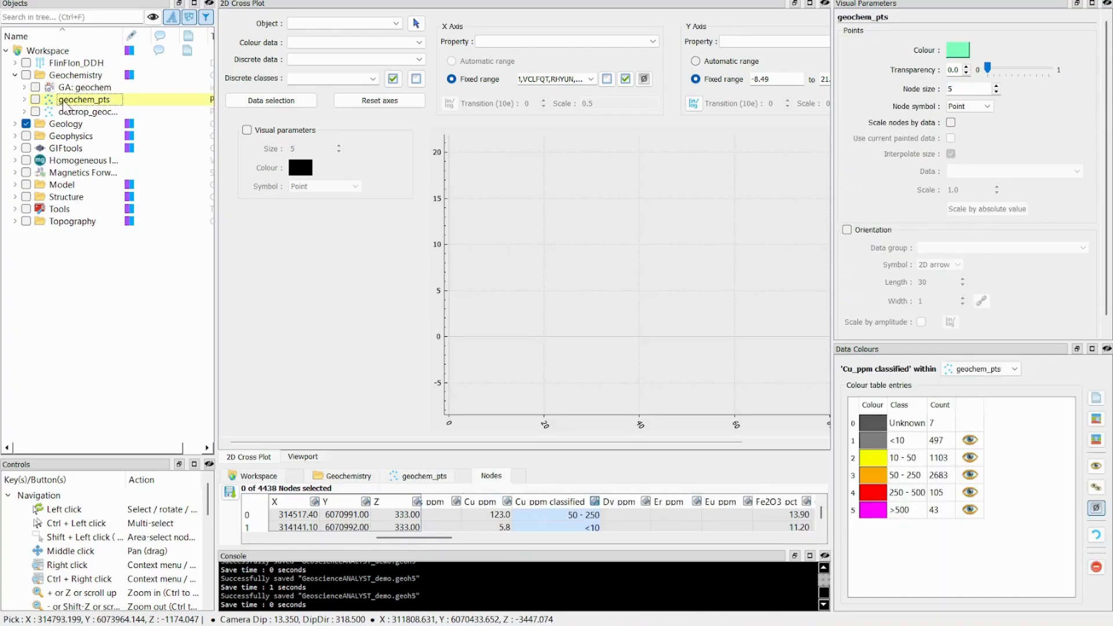
pyautogui.moveTo(64, 104); pyautogui.dragTo(315, 25)
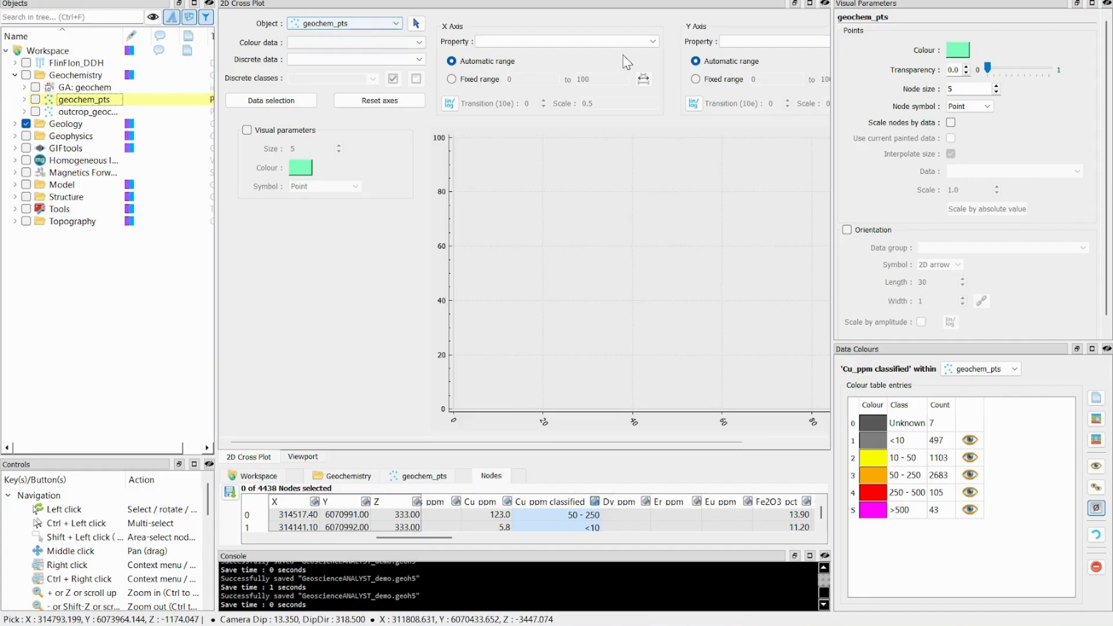
# Plot Al2O3_pct on the X axis against CaO_pct on the Y axis.
pyautogui.click(642, 44)
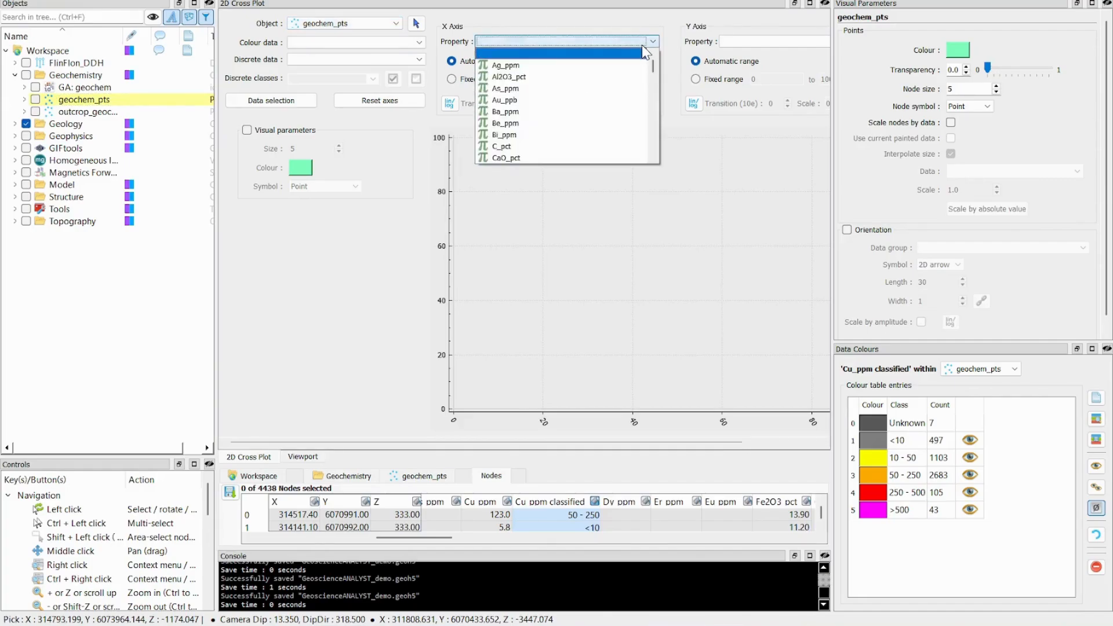
pyautogui.click(617, 77)
pyautogui.click(772, 42)
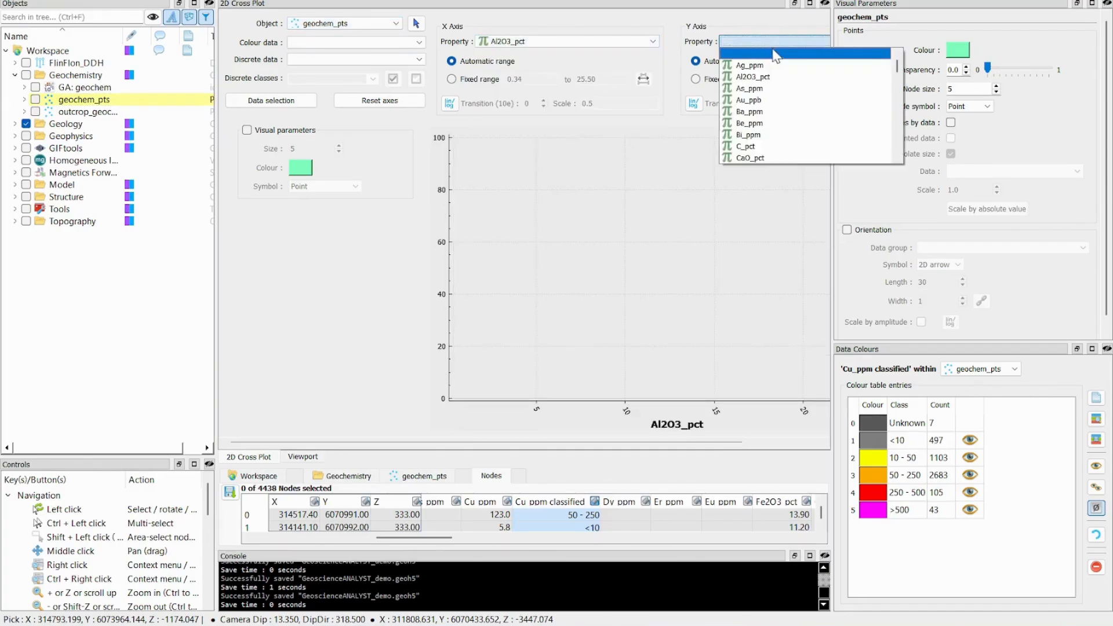
pyautogui.click(792, 159)
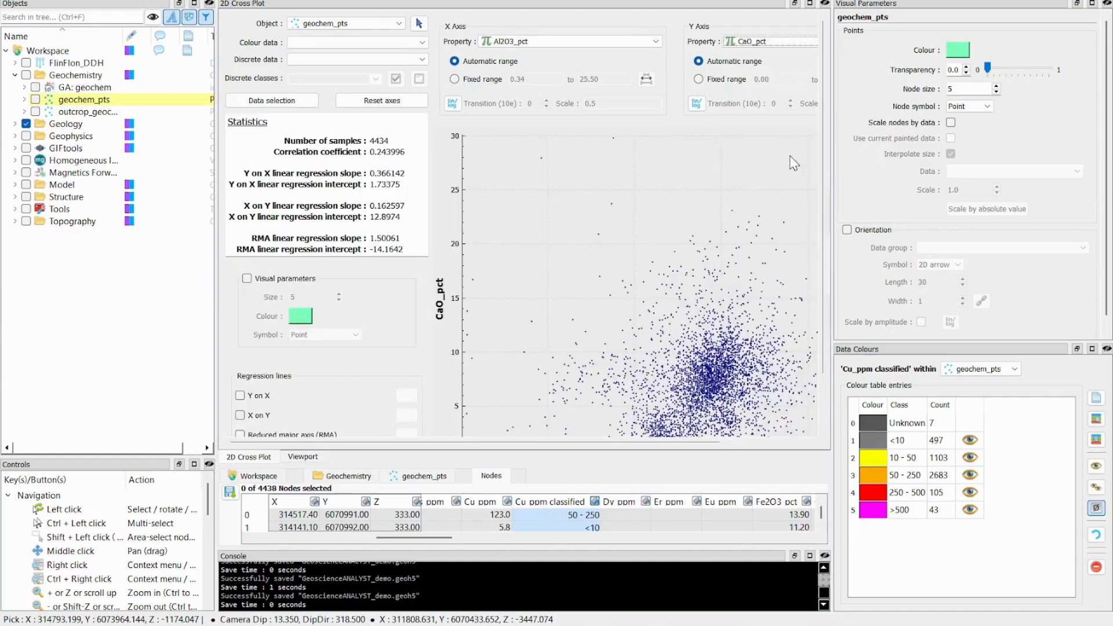
# Set the cross plot's discrete data to LithoCode3 and look through its list of classes.
pyautogui.moveTo(693, 246)
pyautogui.click(376, 60)
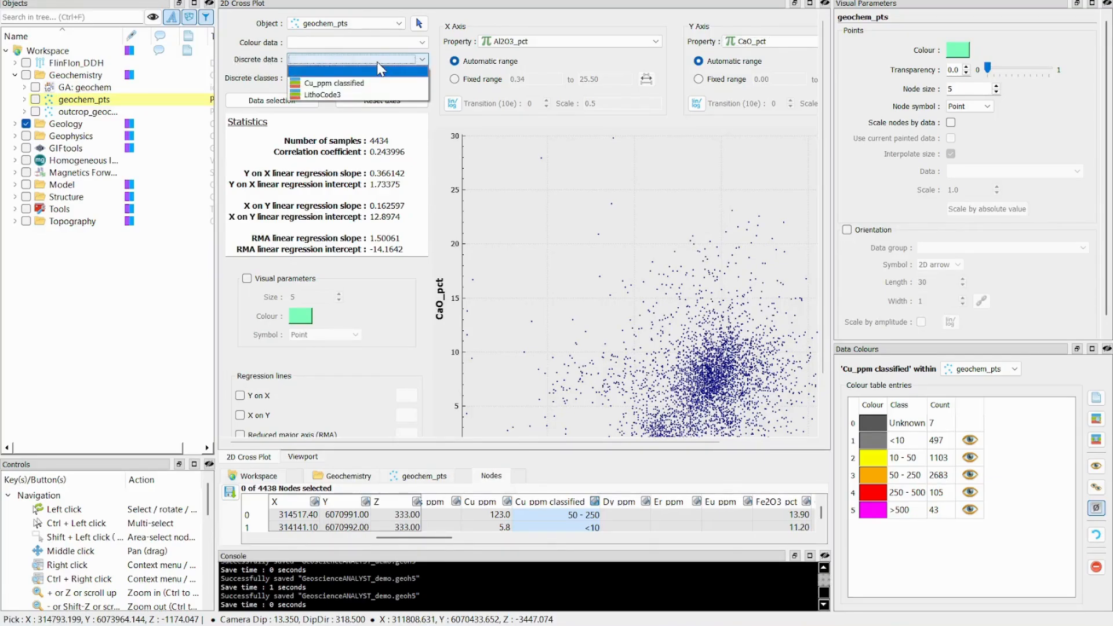
pyautogui.click(318, 93)
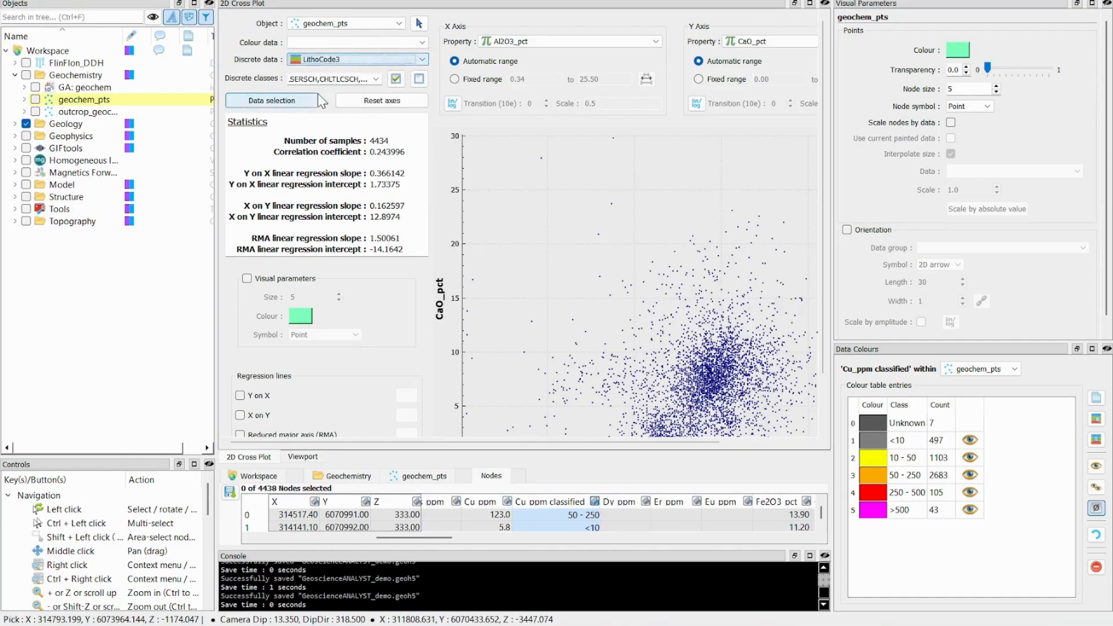
pyautogui.click(376, 79)
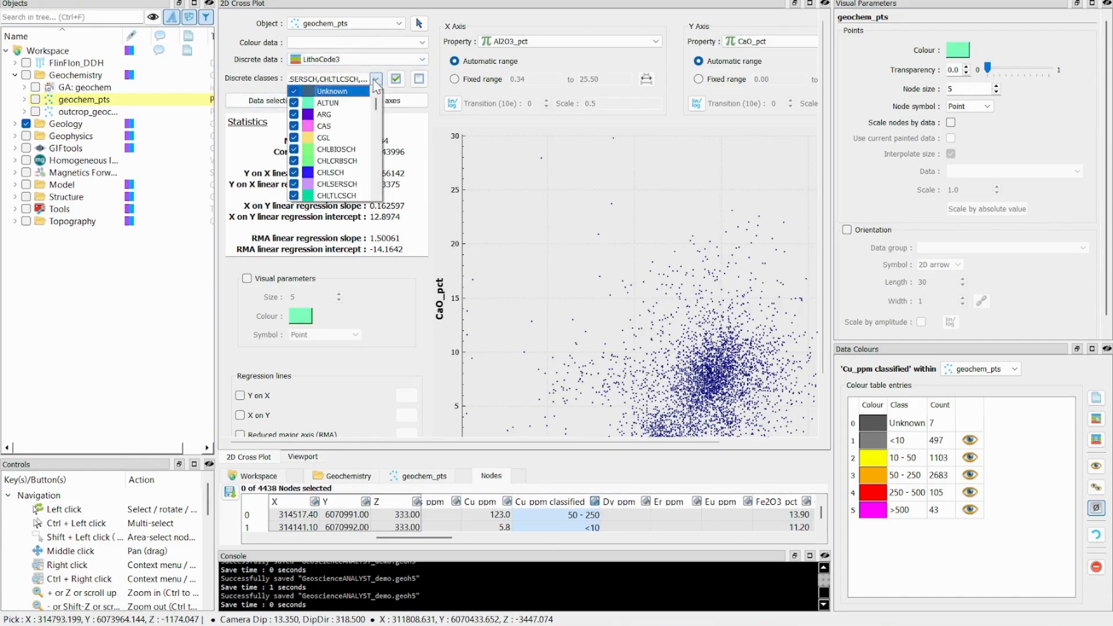
pyautogui.moveTo(376, 104); pyautogui.dragTo(378, 193)
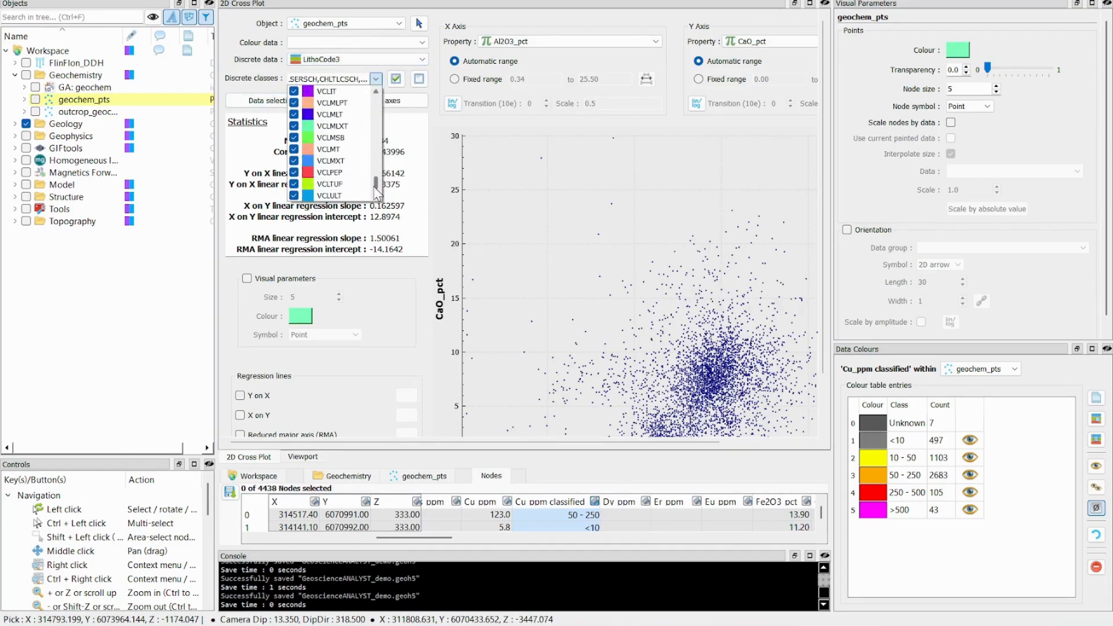
pyautogui.click(375, 79)
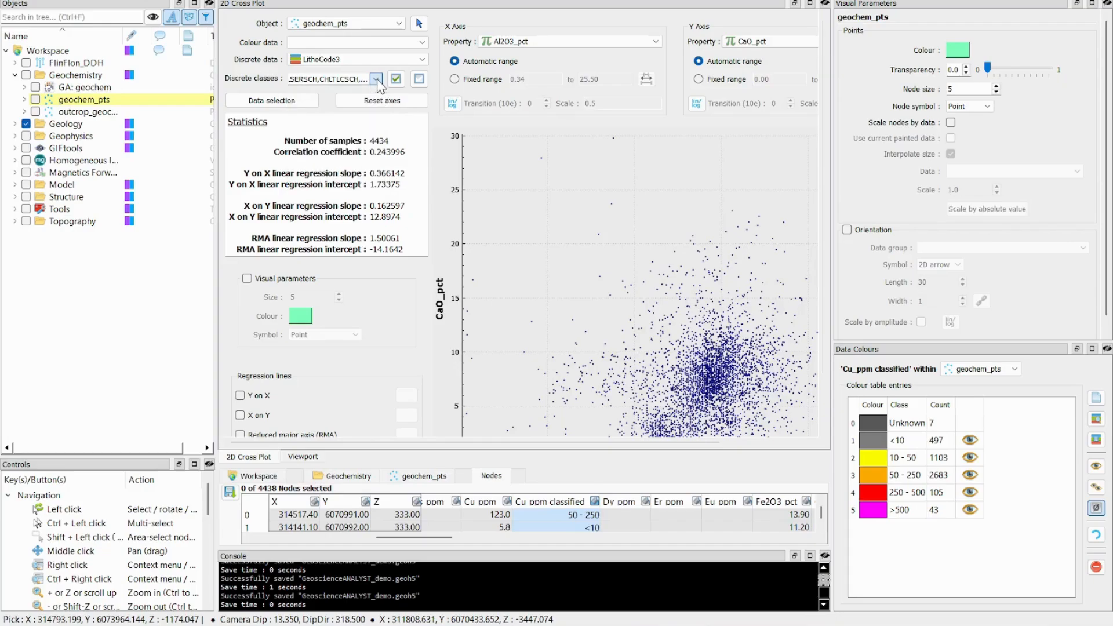
# Deselect all discrete classes and enable only CHLBIOSCH, CHLCRBSCH, CHLSCH, CHLSERSCH and CHLTLCSCH in the cross plot.
pyautogui.click(419, 79)
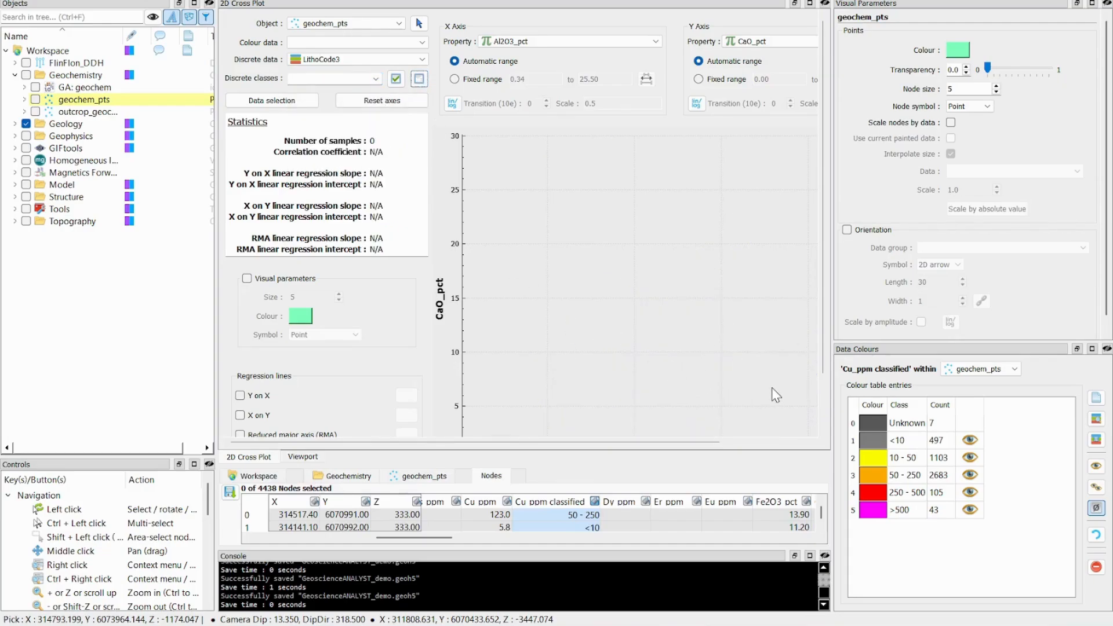
pyautogui.click(375, 79)
pyautogui.scroll(-2, 347, 122)
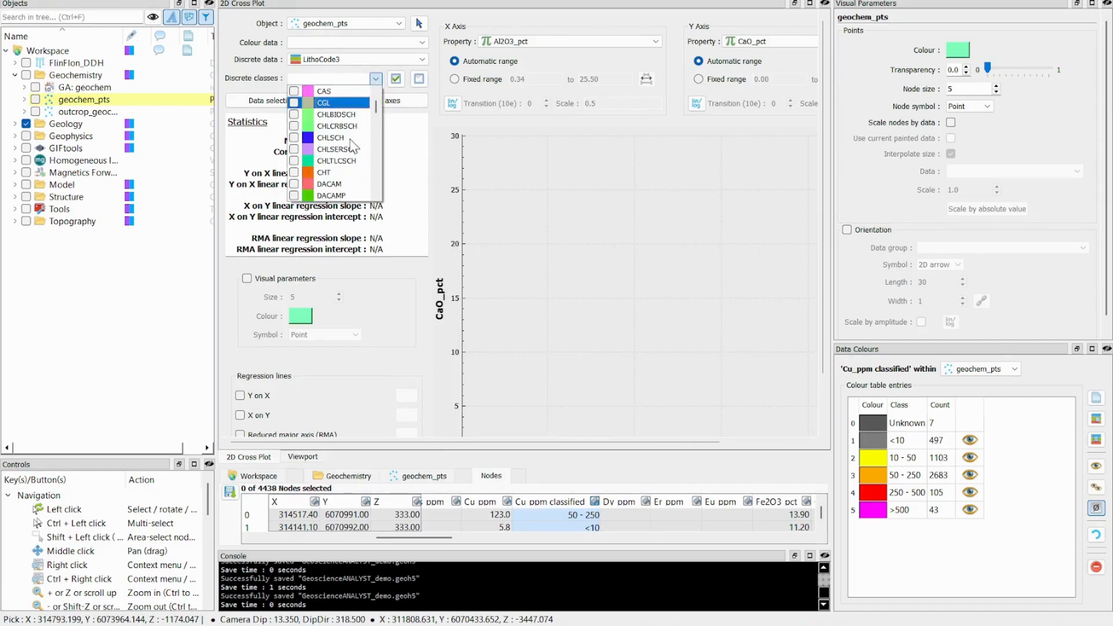
pyautogui.click(347, 114)
pyautogui.click(348, 126)
pyautogui.click(348, 137)
pyautogui.click(348, 149)
pyautogui.click(348, 161)
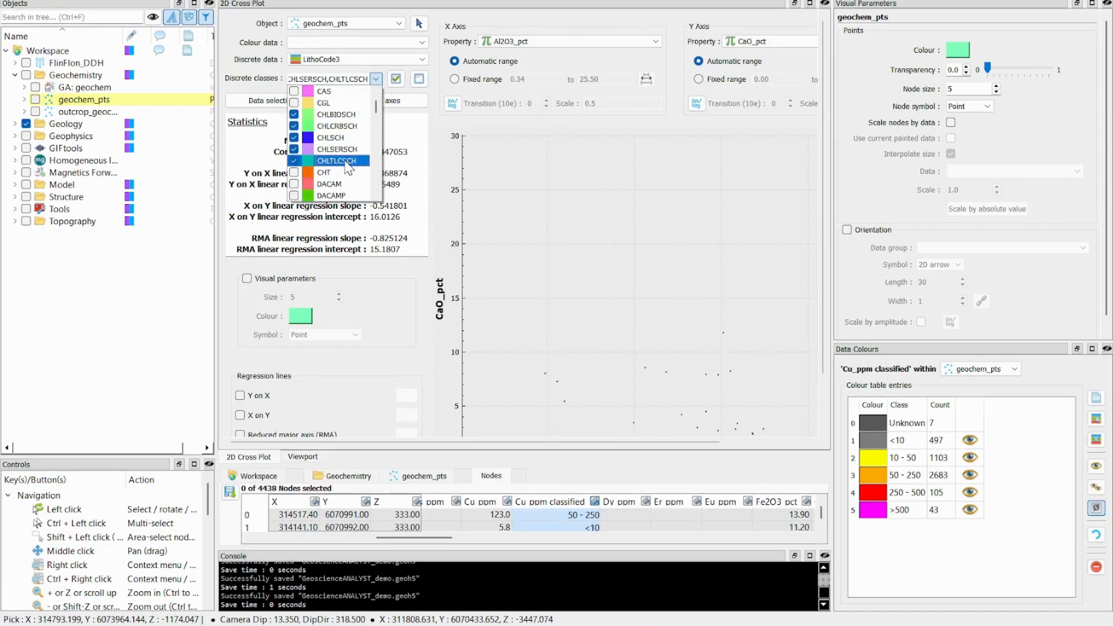
# Pan the cross plot to examine the points of the chosen lithology classes and recheck the discrete class selection.
pyautogui.click(372, 81)
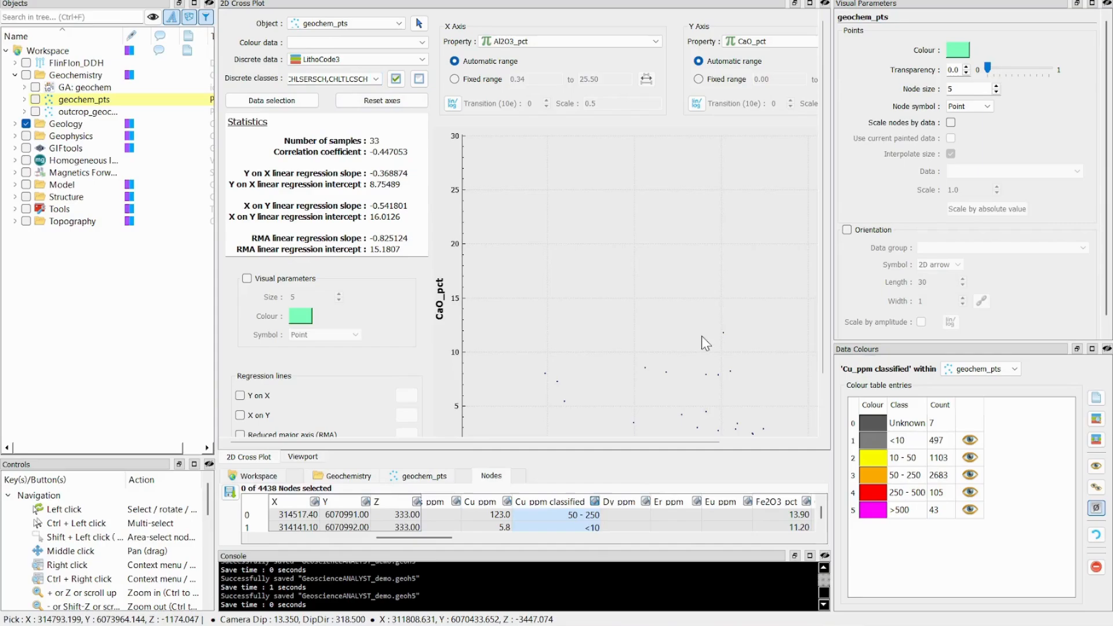
pyautogui.moveTo(702, 336); pyautogui.dragTo(670, 255)
pyautogui.moveTo(695, 285)
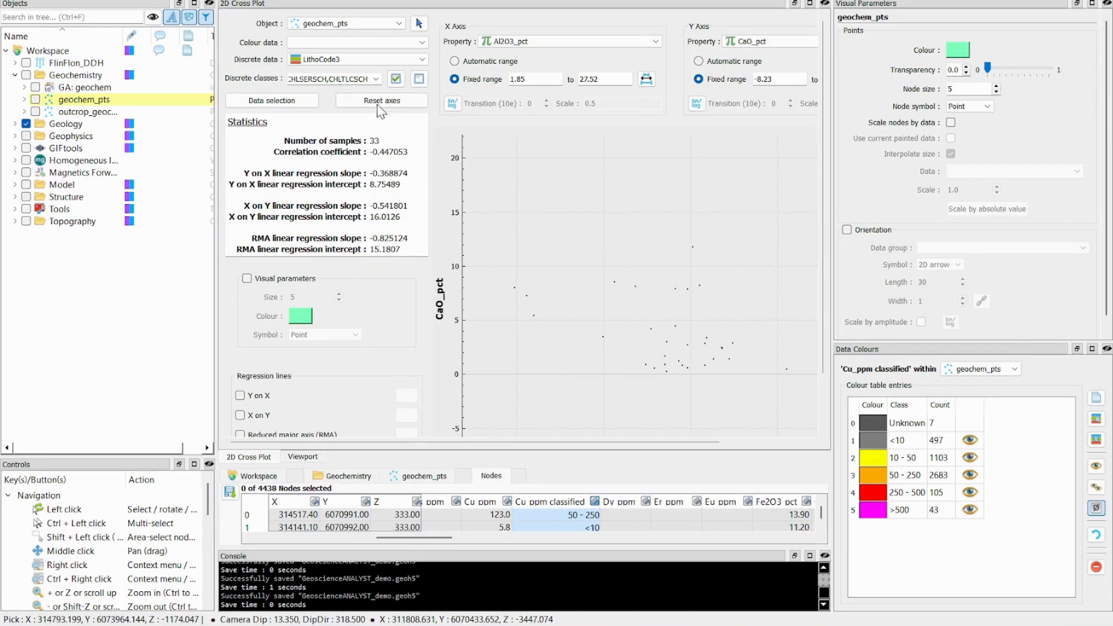
pyautogui.click(376, 79)
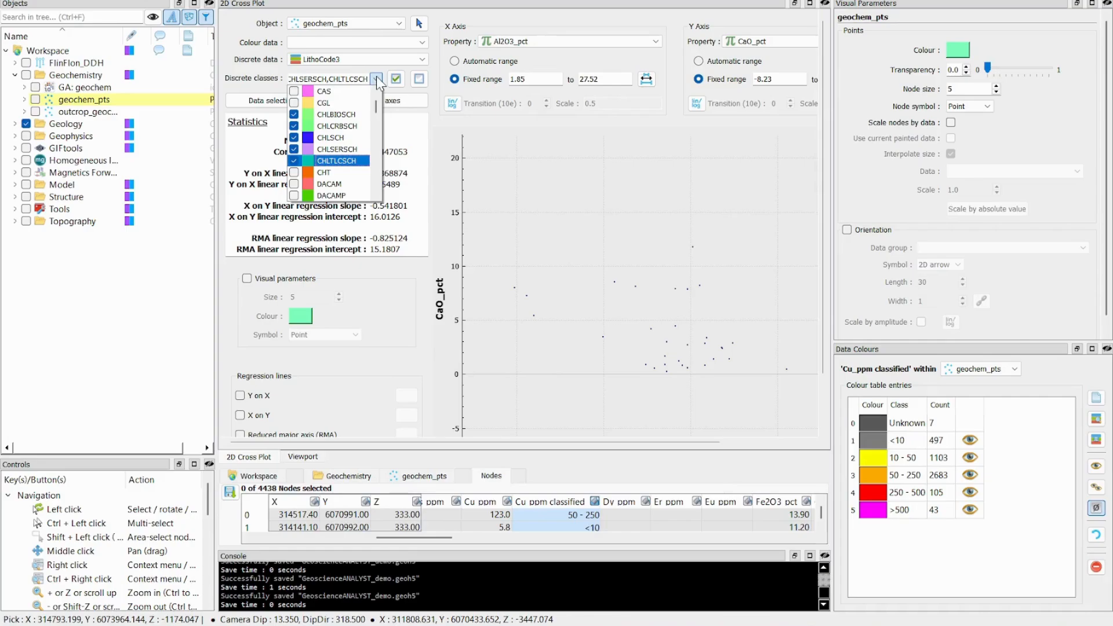
pyautogui.click(376, 79)
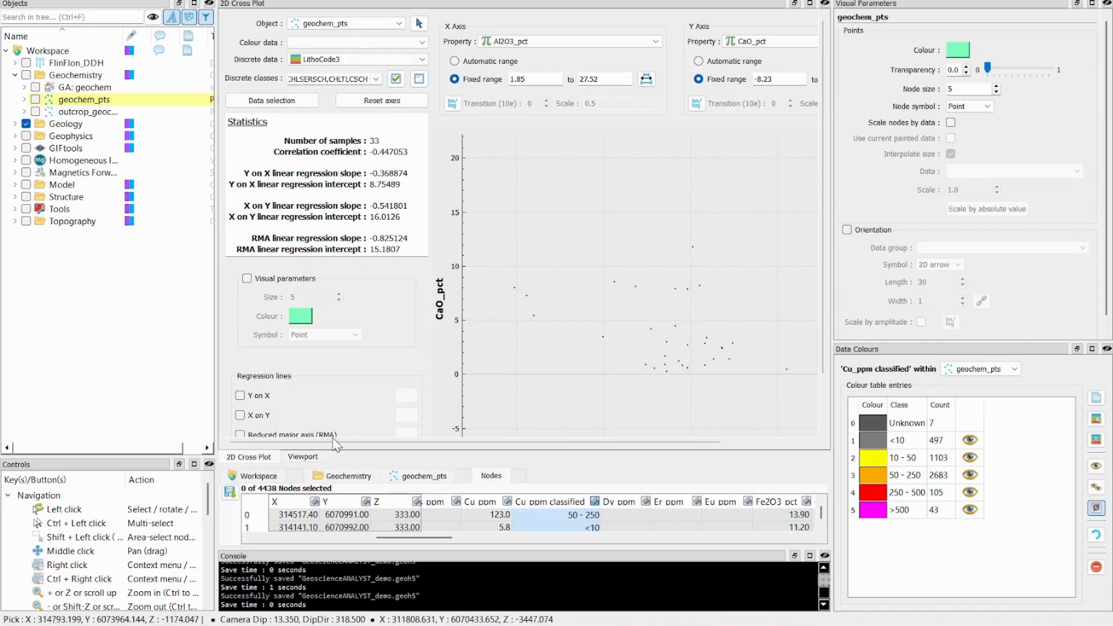
# Return to the 3D viewport, collapse the Geochemistry folder and display only the FlinFlon_DDH drillhole group.
pyautogui.click(302, 458)
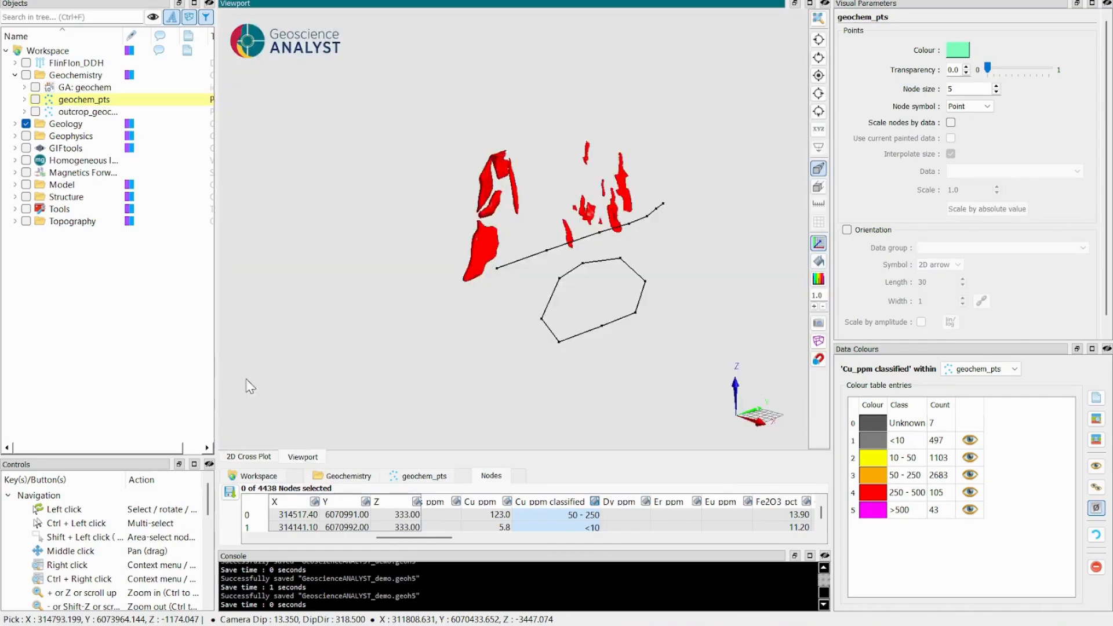
pyautogui.click(14, 74)
pyautogui.click(61, 64)
pyautogui.rightClick(61, 63)
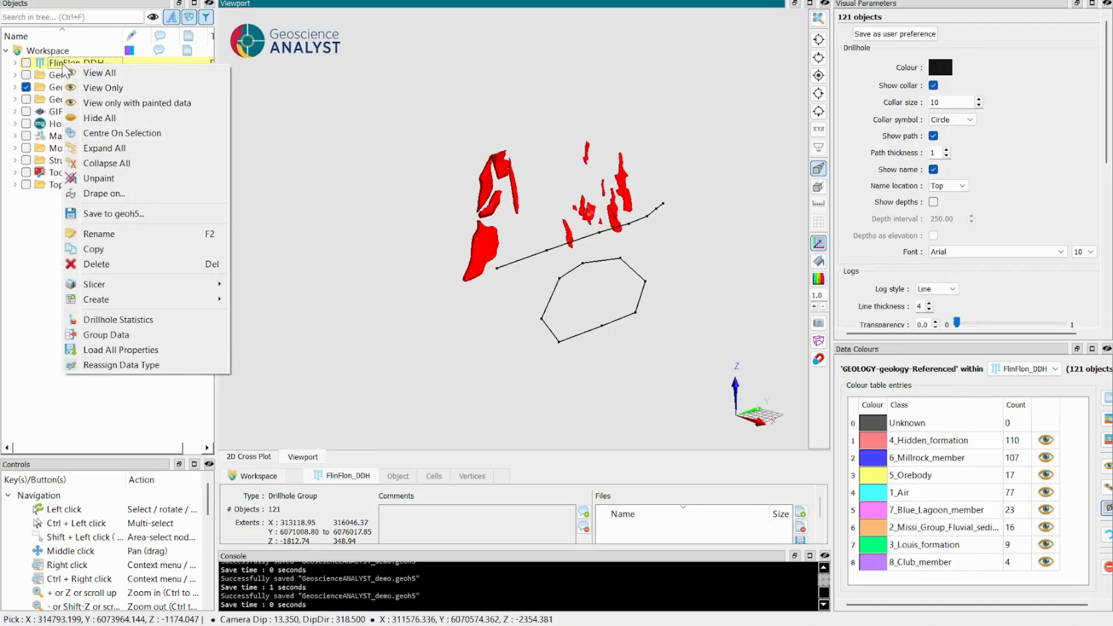
pyautogui.click(91, 88)
pyautogui.moveTo(623, 271); pyautogui.dragTo(603, 266)
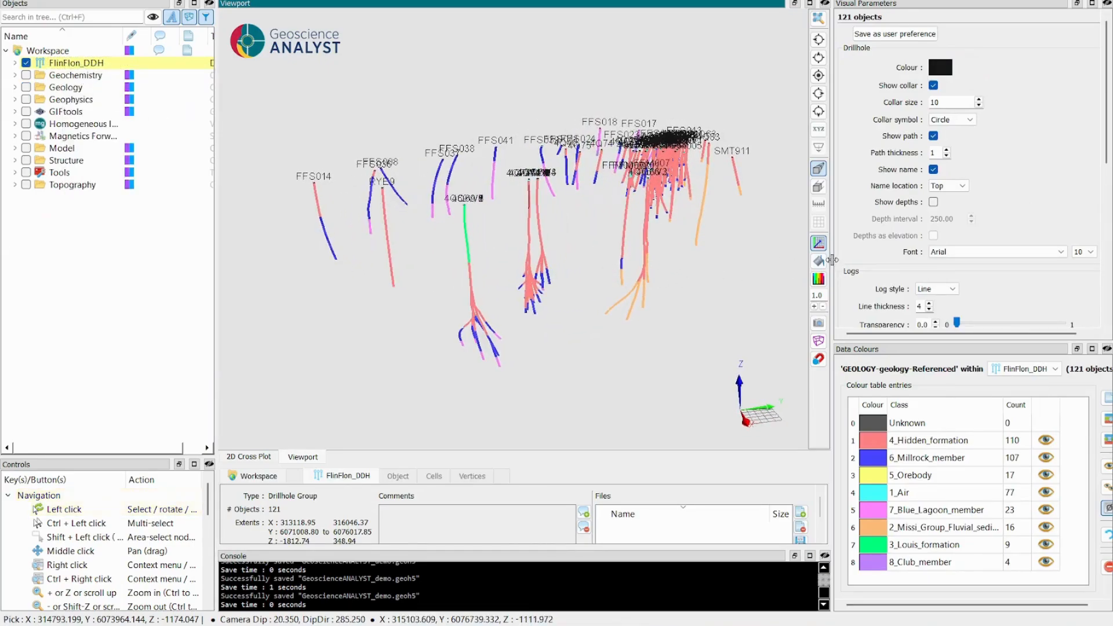
# Show depth labels along the FlinFlon_DDH drillholes with a depth interval of 500.
pyautogui.moveTo(833, 265); pyautogui.dragTo(806, 266)
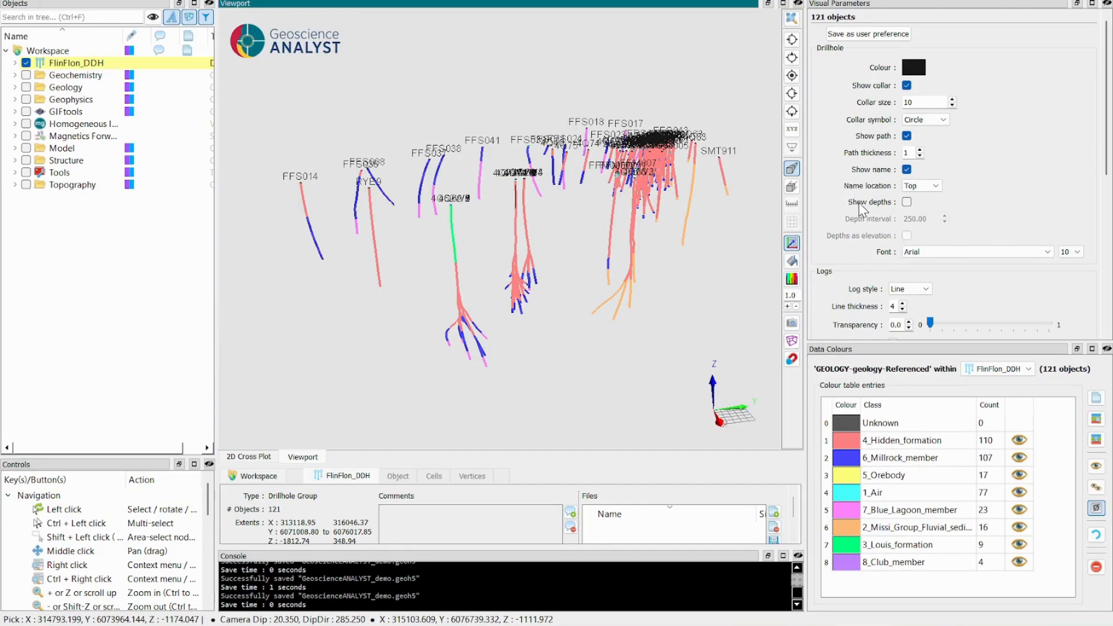
pyautogui.click(906, 202)
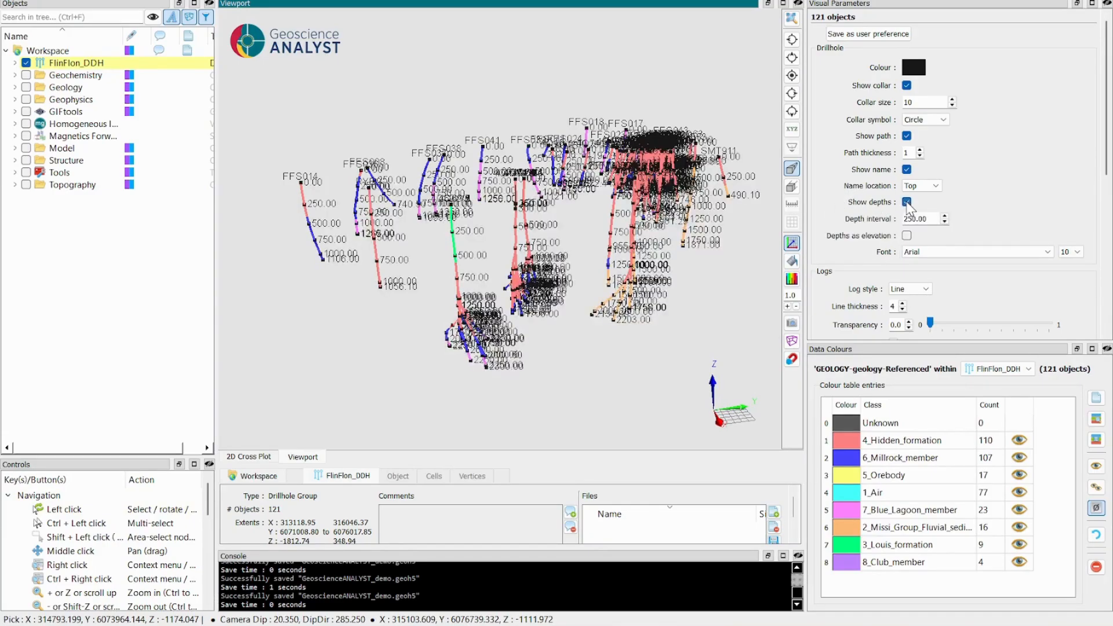
pyautogui.moveTo(926, 221); pyautogui.dragTo(893, 225)
pyautogui.write('500')
pyautogui.press('Return')
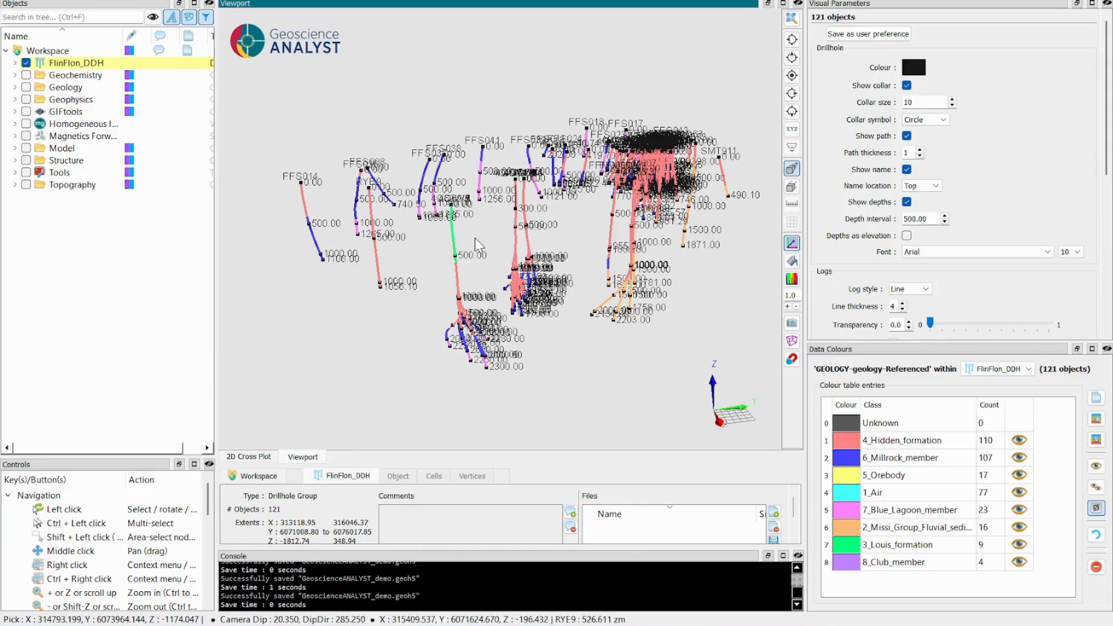
# Try labelling the drillhole depths as elevation, revert to plain depths, and look over the remaining drillhole visual parameters.
pyautogui.click(906, 236)
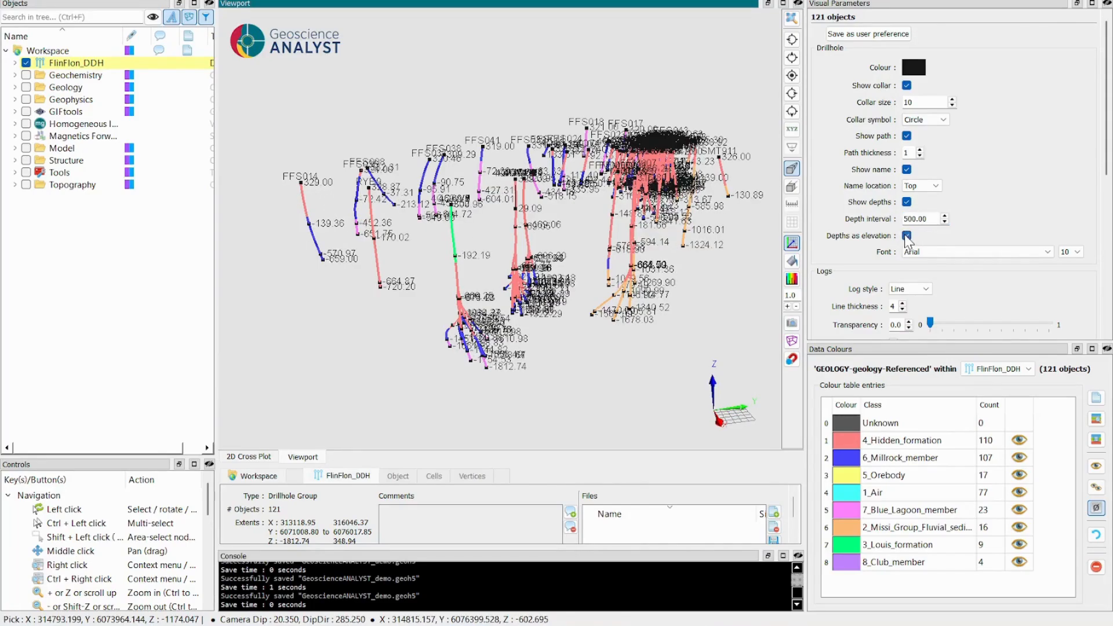
pyautogui.click(906, 235)
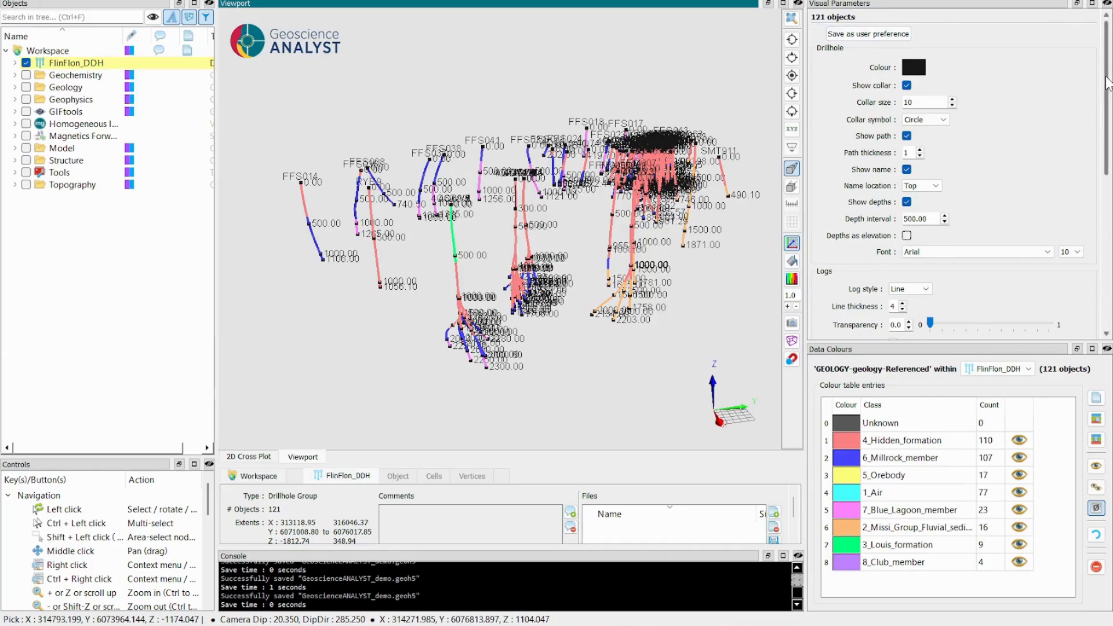
pyautogui.scroll(-10, 1094, 174)
pyautogui.scroll(10, 1097, 255)
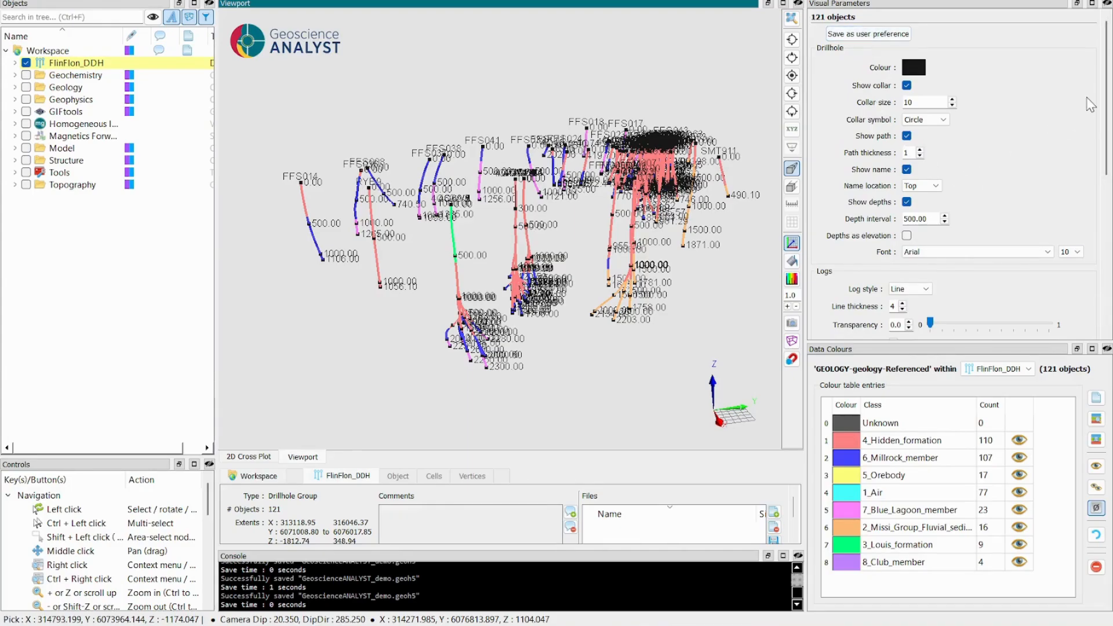
pyautogui.moveTo(1106, 98)
pyautogui.mouseDown()
pyautogui.moveTo(1106, 185)
pyautogui.moveTo(1107, 95)
pyautogui.mouseUp()
pyautogui.moveTo(499, 278)
pyautogui.mouseDown()
pyautogui.moveTo(505, 314)
pyautogui.moveTo(507, 294)
pyautogui.mouseUp()
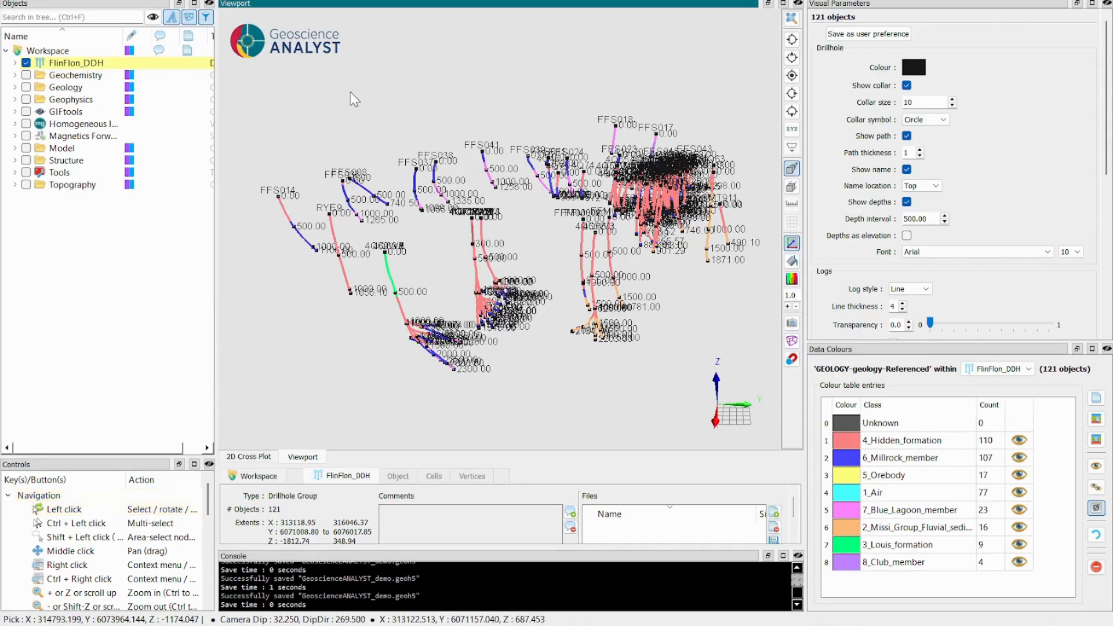
# Bring up the program's help and support resources.
pyautogui.click(323, 1)
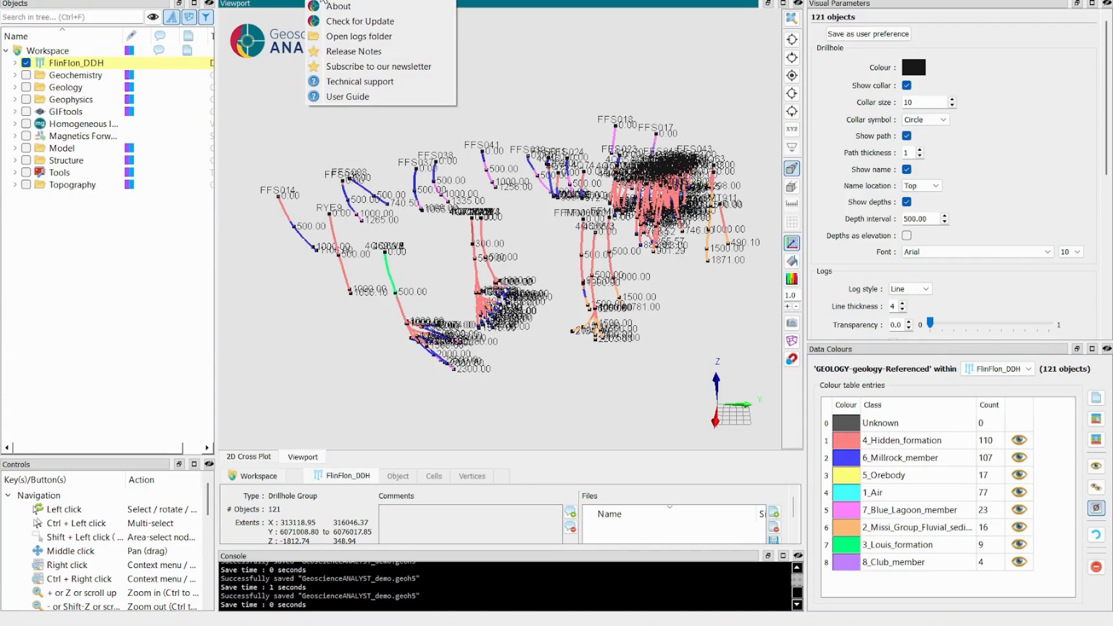